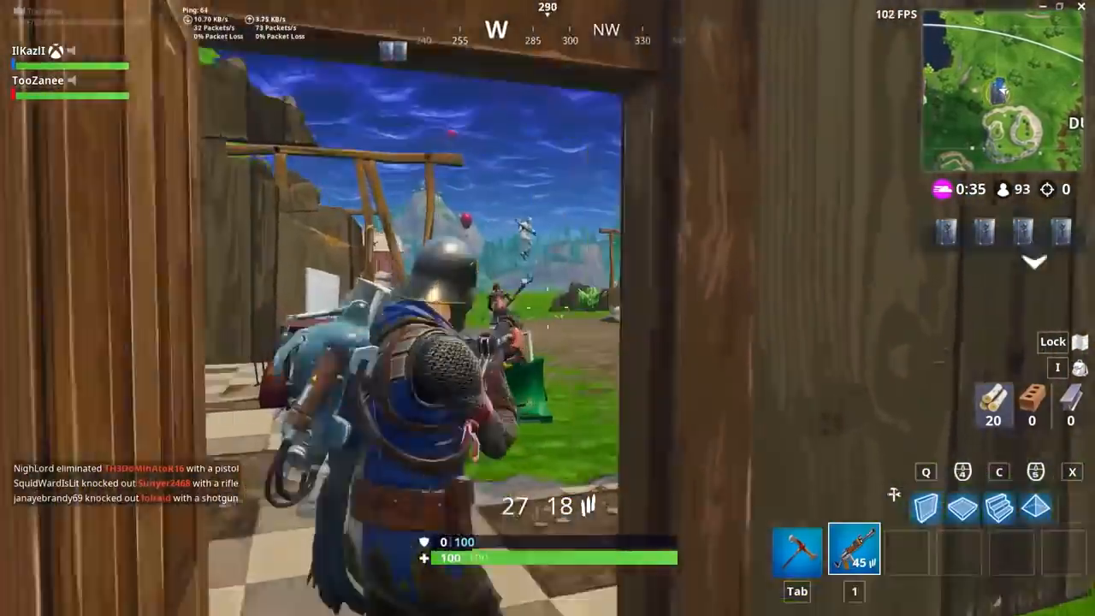
Aim the rifle and shoot the opponents running around the wooden buildings
right_click(547, 308)
left_click(548, 308)
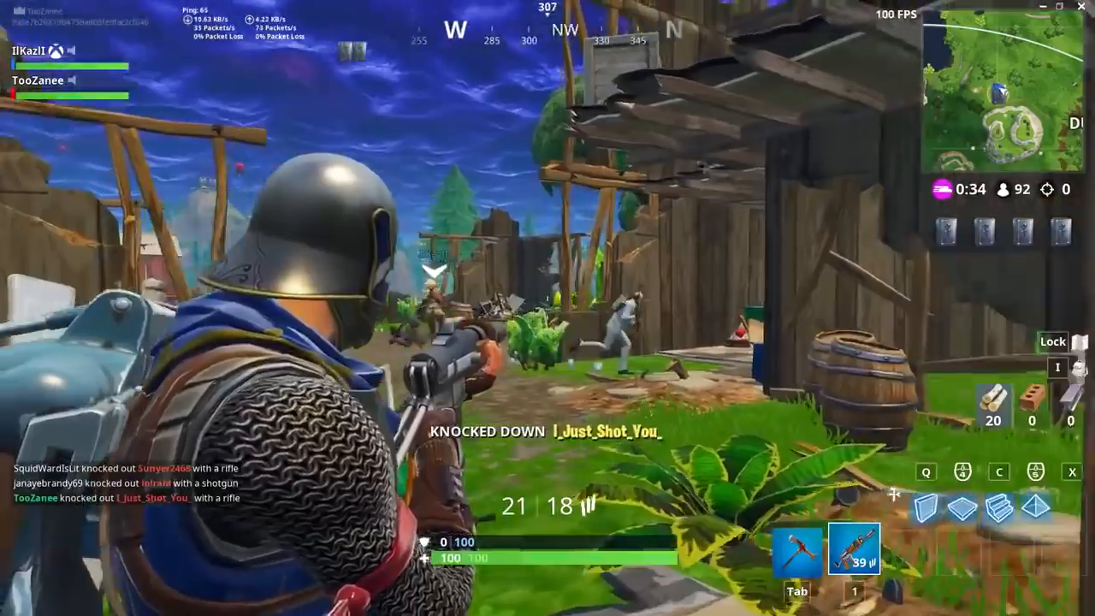
left_click(548, 308)
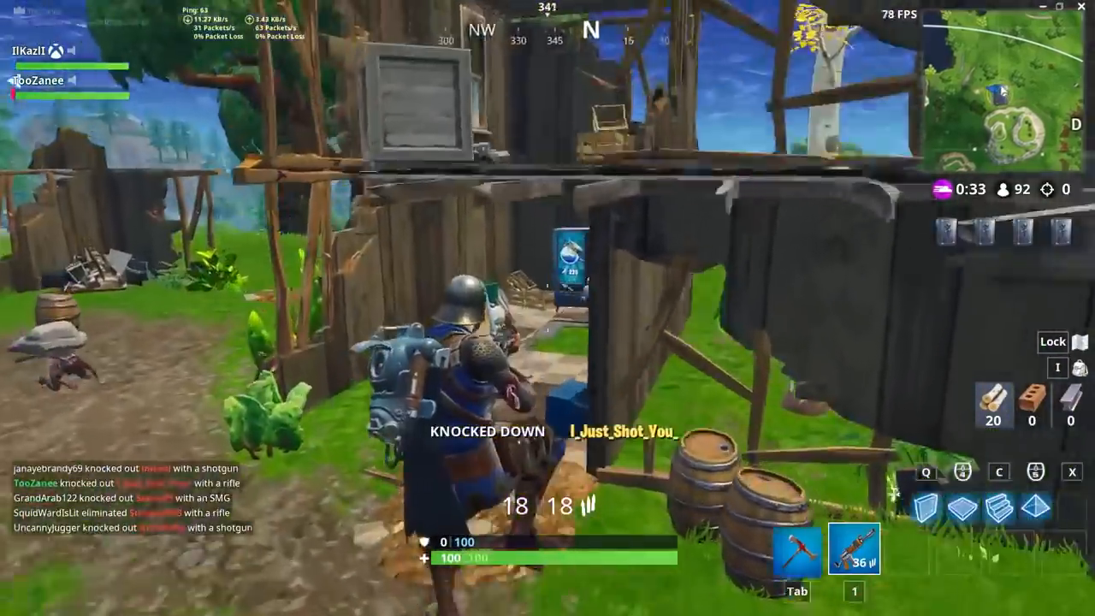
left_click(548, 308)
left_click(548, 308)
left_click(547, 308)
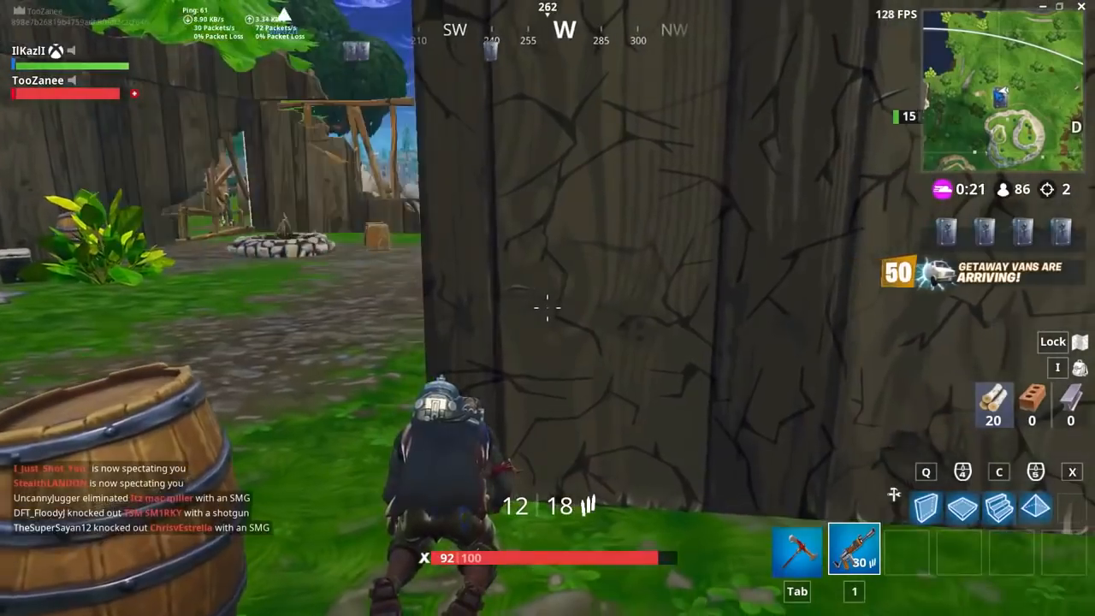
key("a")
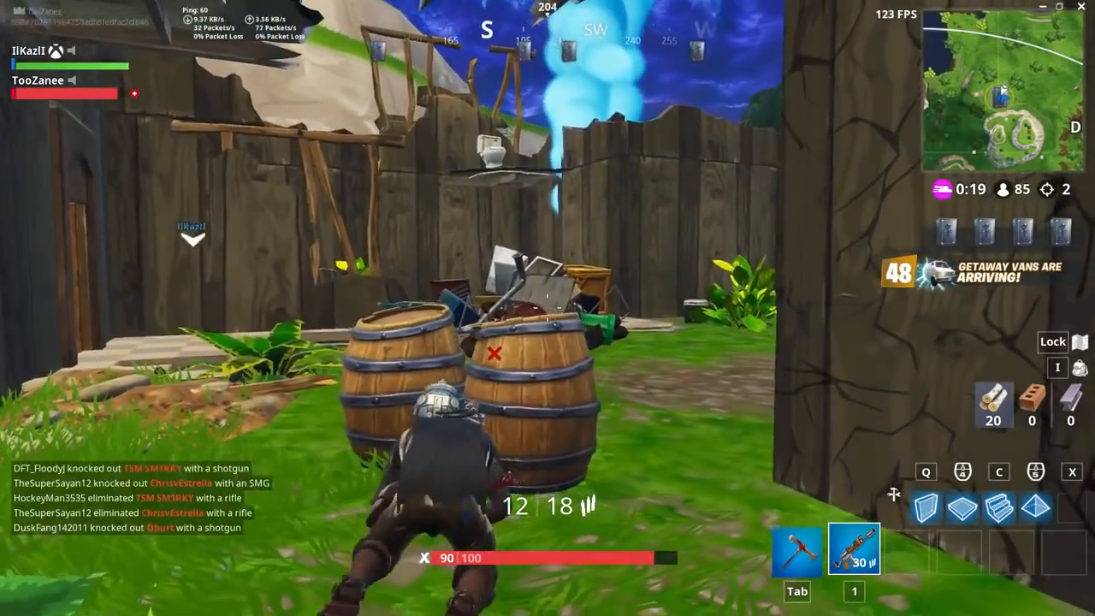
key("a")
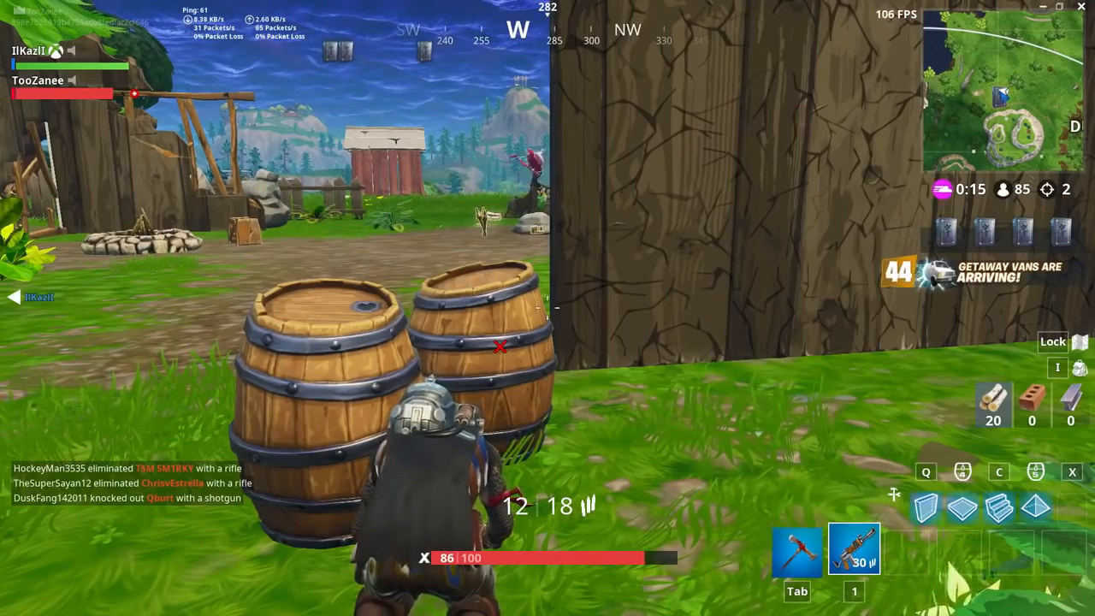
key("a")
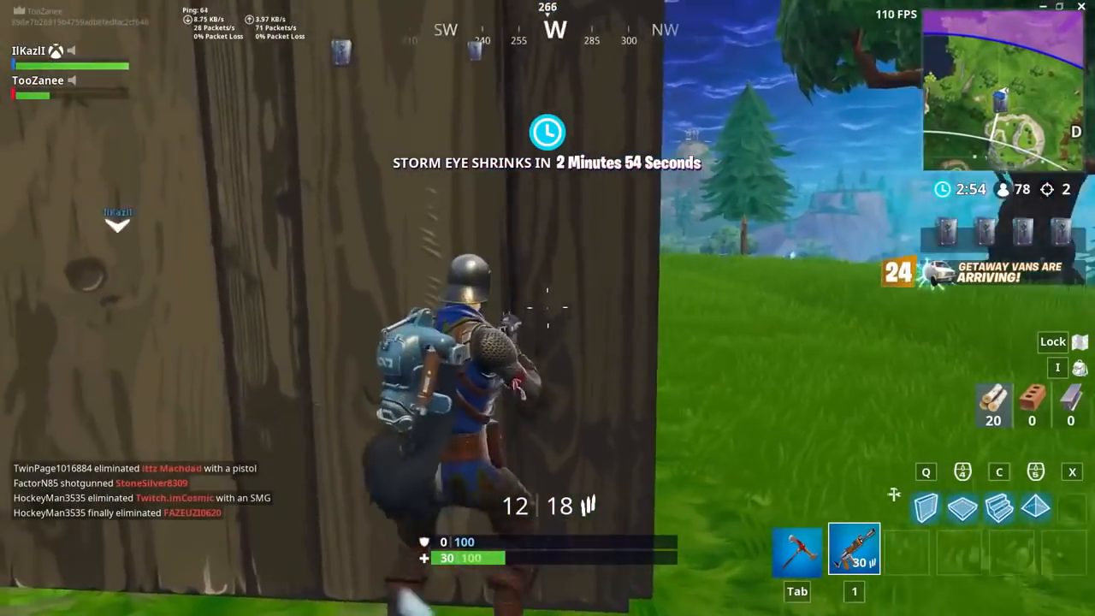
key("w")
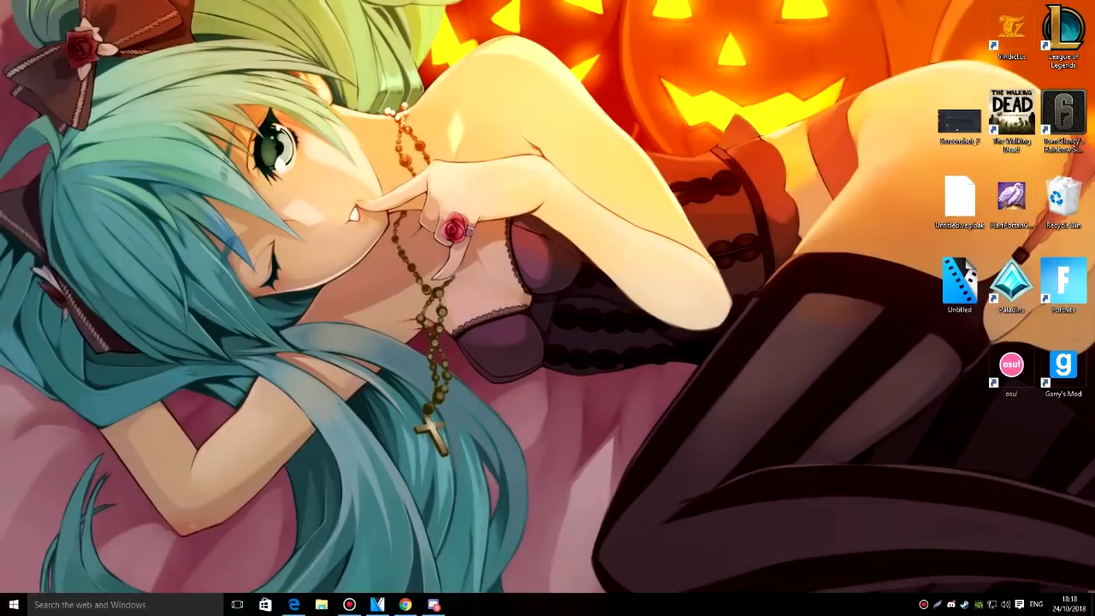
Switch to Discord and open the user settings
left_click(434, 605)
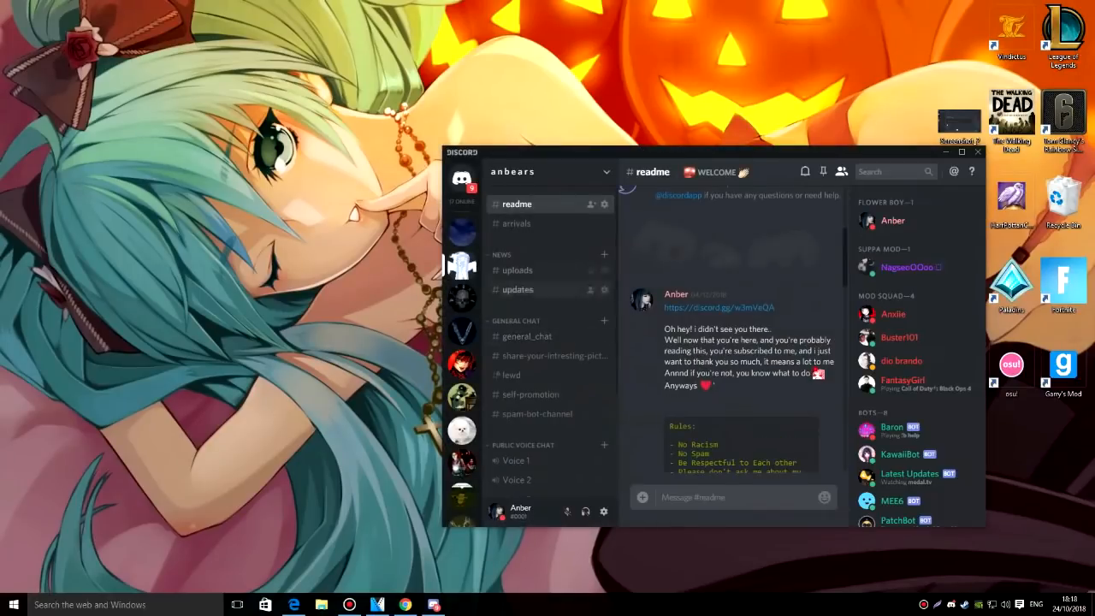
left_click_drag(710, 152, 597, 118)
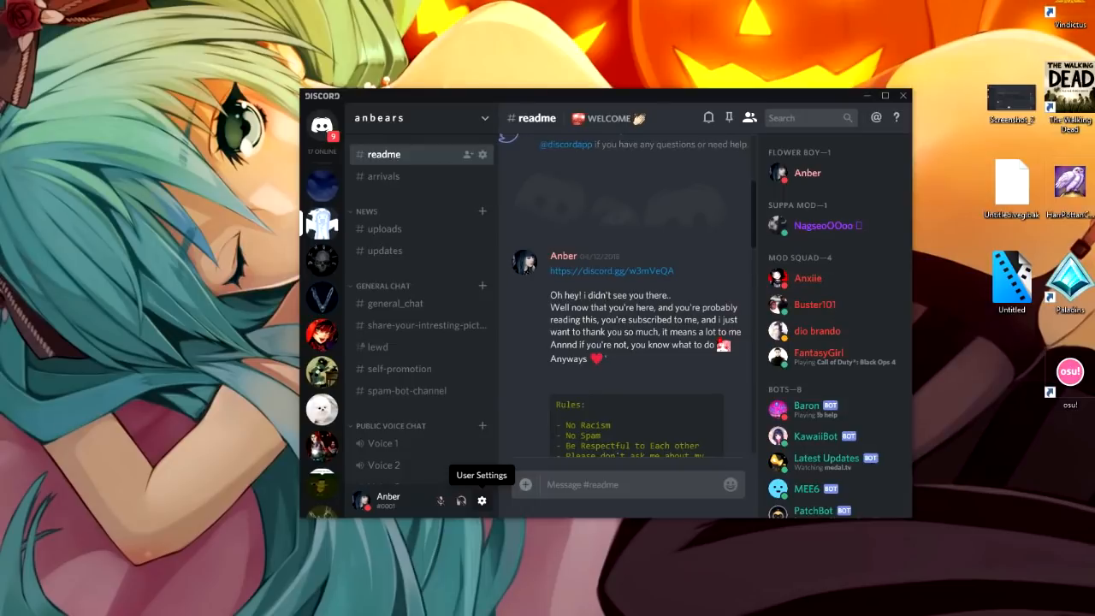
left_click(482, 500)
left_click_drag(541, 95, 501, 71)
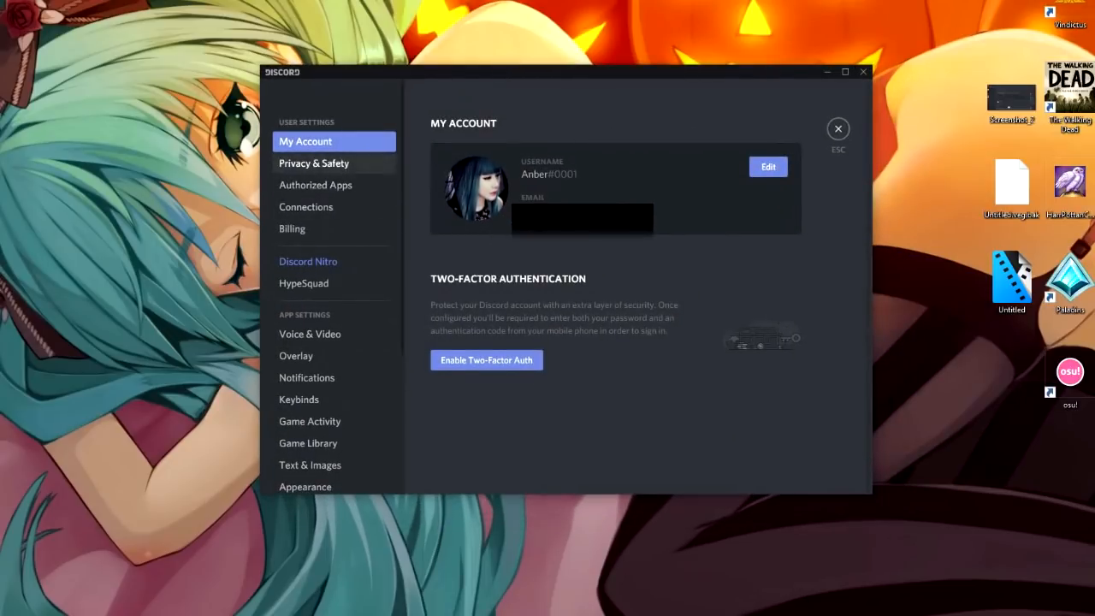
Go past Privacy & Safety to the Appearance settings and show the advanced options, including Hardware Acceleration
left_click(314, 162)
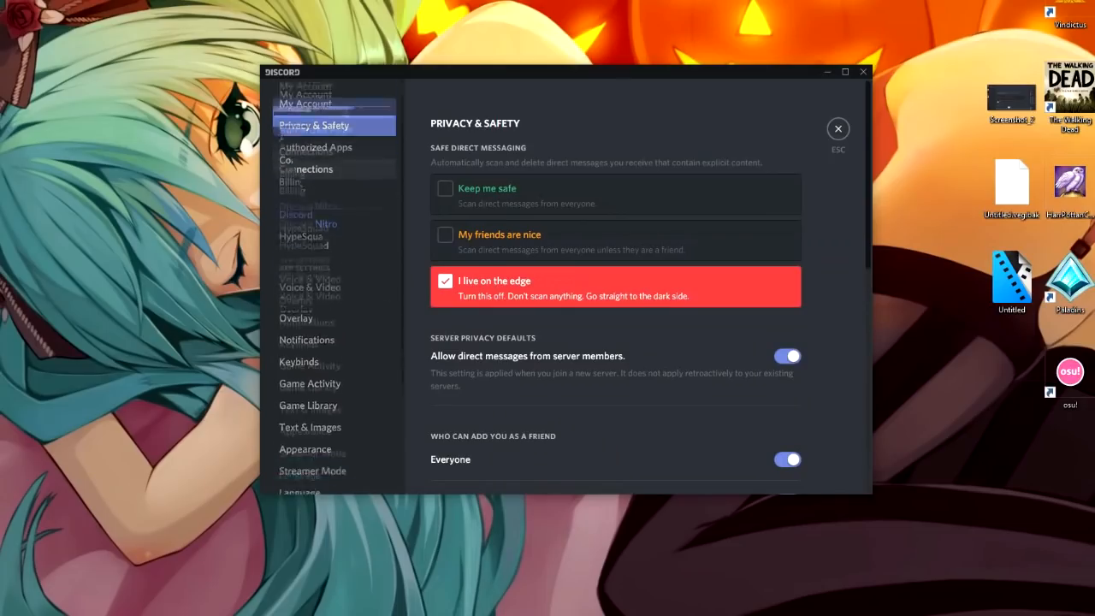
scroll(334, 291, "down", 3)
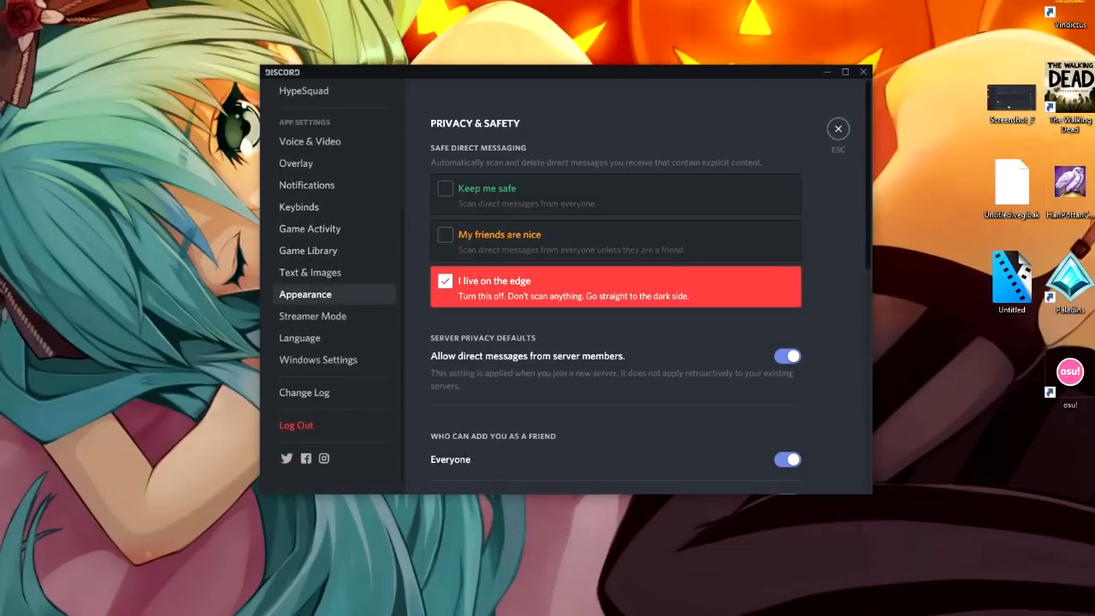
left_click(306, 295)
scroll(650, 286, "down", 10)
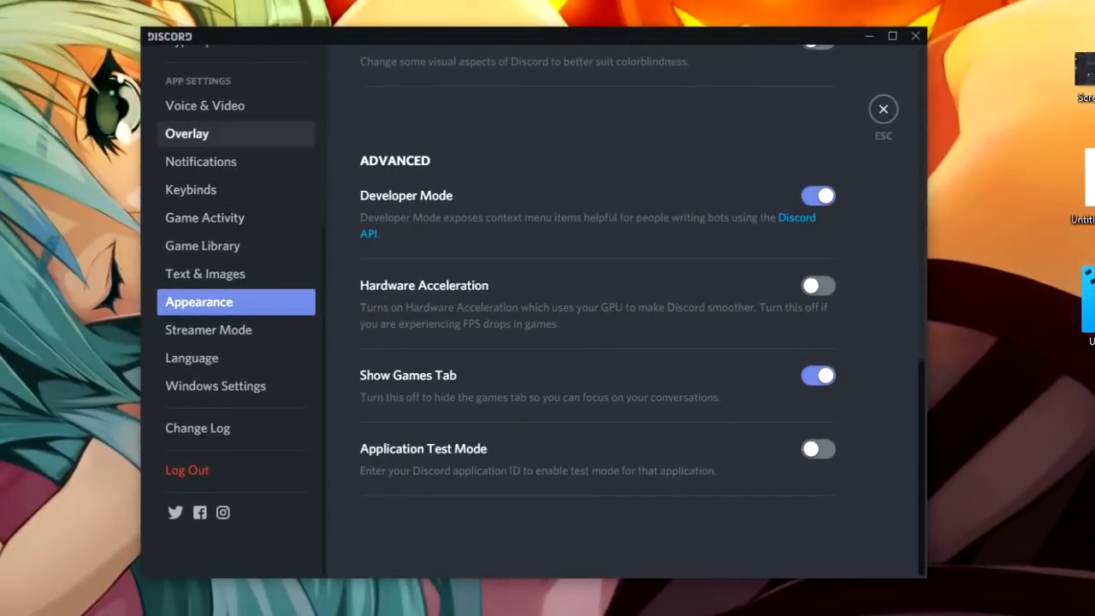
Review the Overlay settings, from the in-game overlay switch to the notification position
left_click(187, 134)
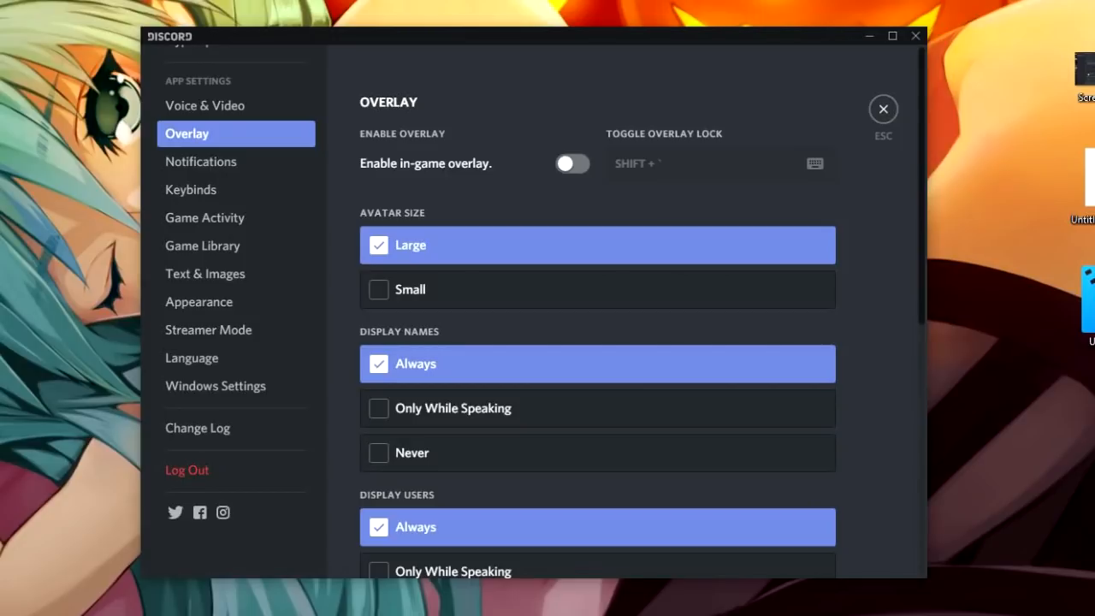
scroll(599, 343, "down", 5)
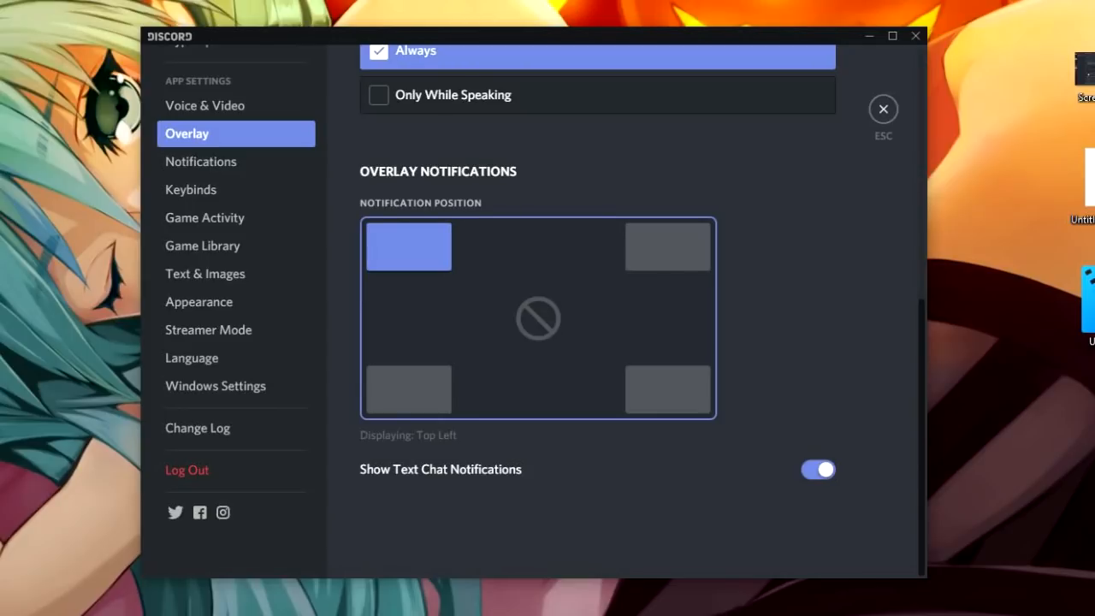
scroll(599, 342, "up", 1)
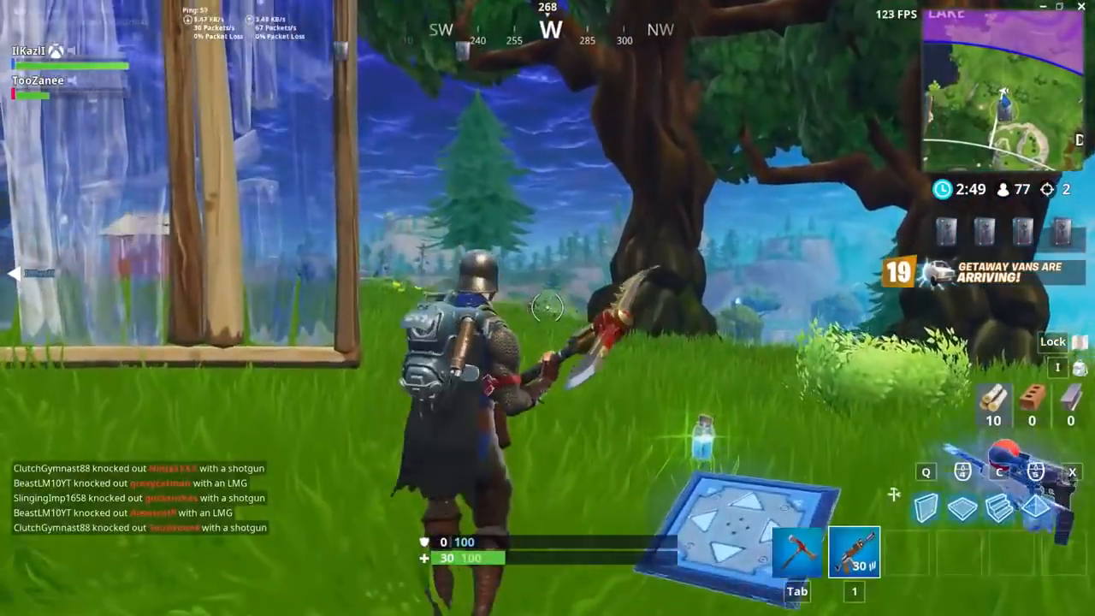
Shoot the distant opponent near the large tree with the rifle and switch back to the pickaxe
right_click(547, 308)
left_click(548, 308)
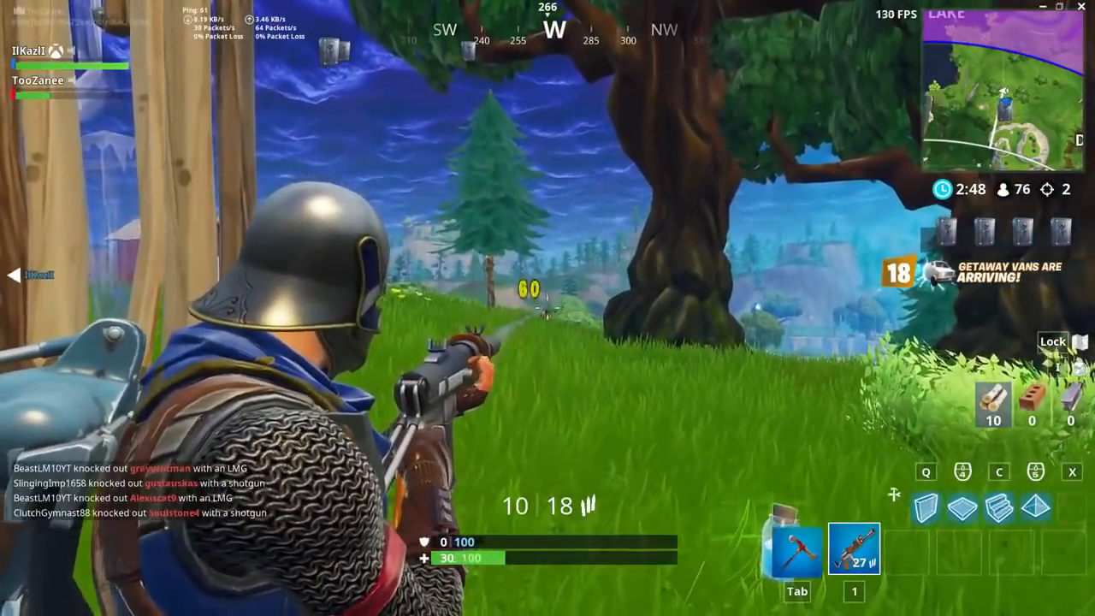
key("Tab")
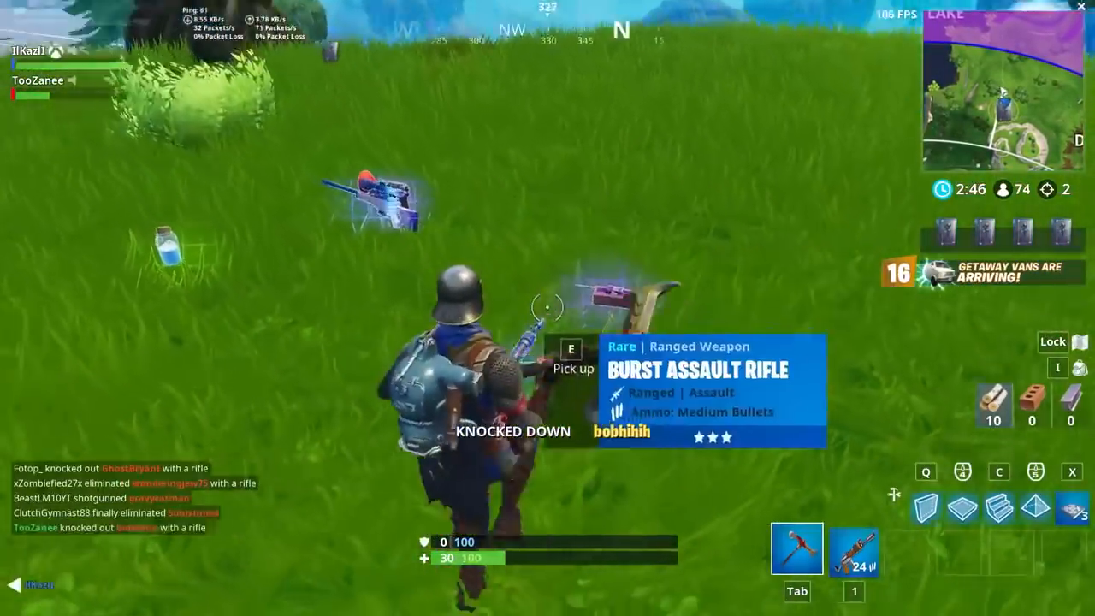
Pick up the Burst Assault Rifle and the nearby loot, and build wooden walls for cover
key("e")
key("e")
key("q")
left_click(548, 308)
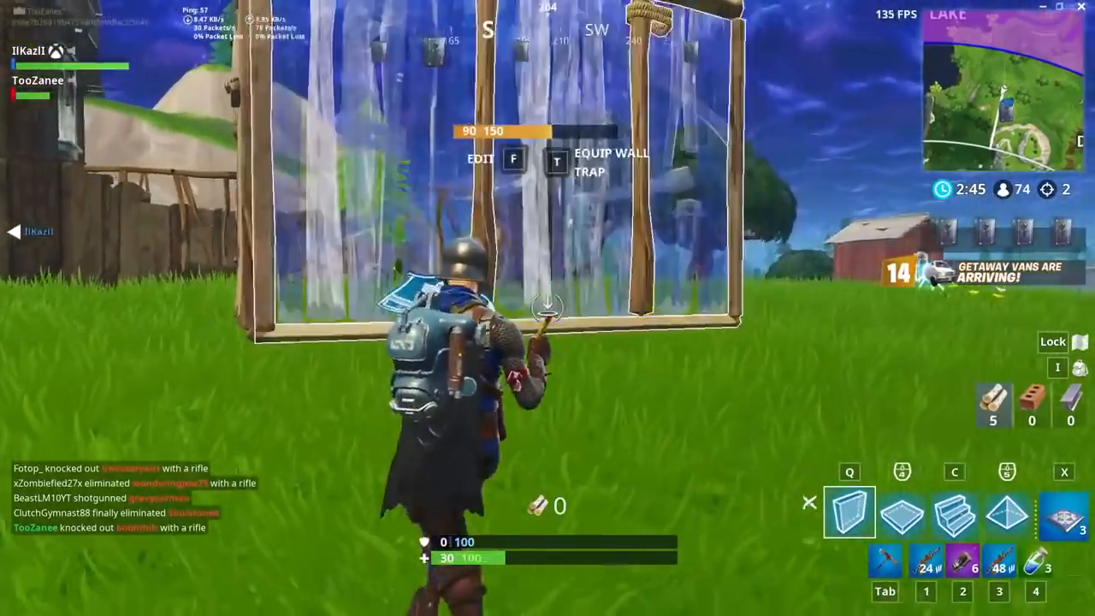
key("q")
Equip the shield potions in slot 4 and drink them beside the wooden walls
key("e")
key("4")
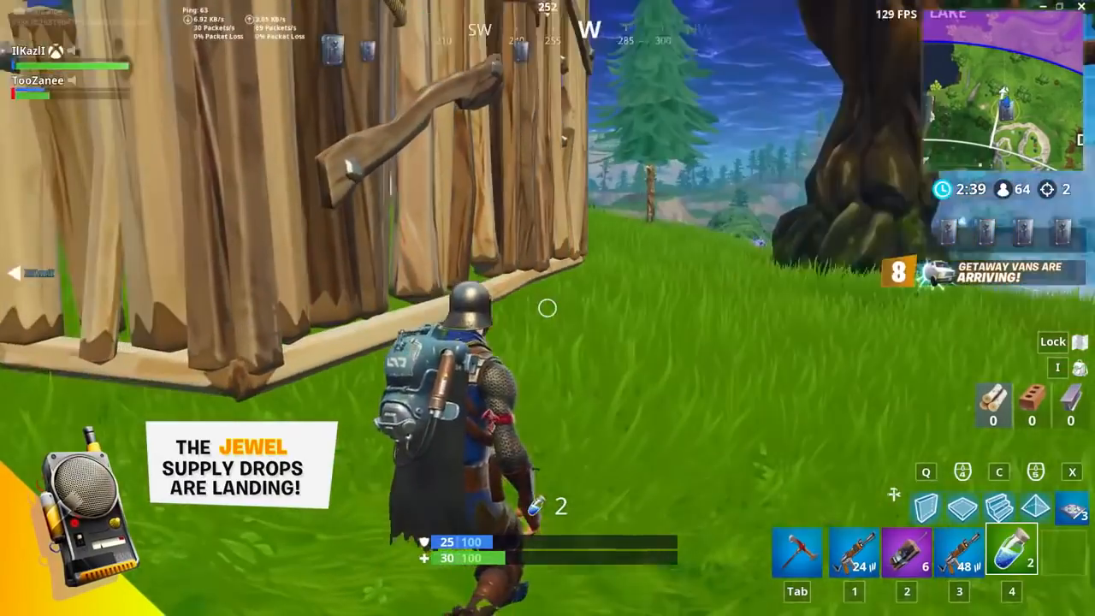
left_click(548, 308)
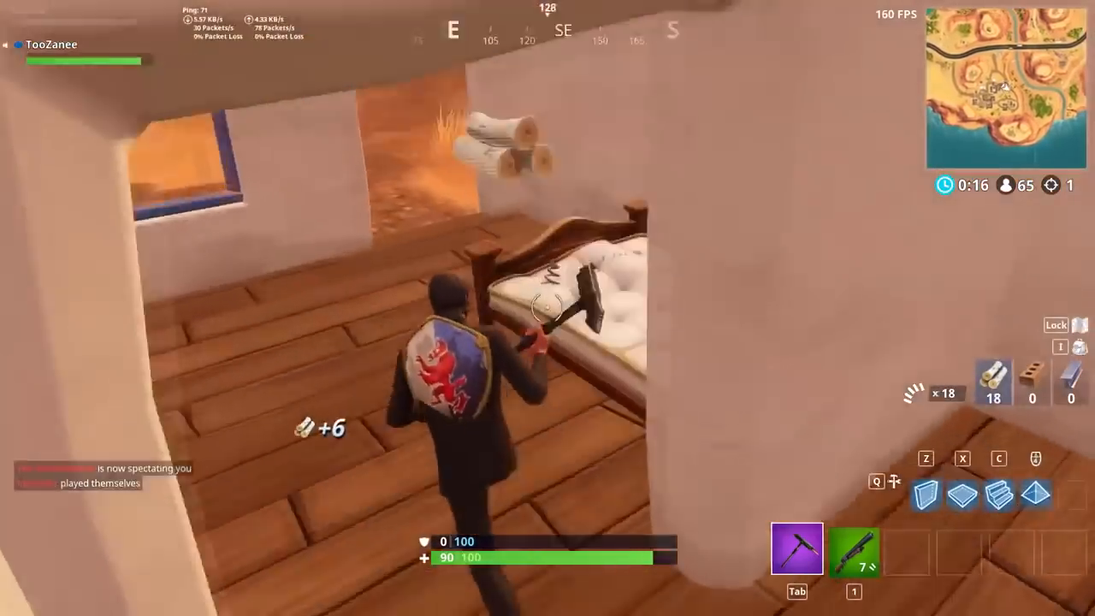
Equip the pickaxe and gather wood from the objects in and around the house
key("Tab")
key("e")
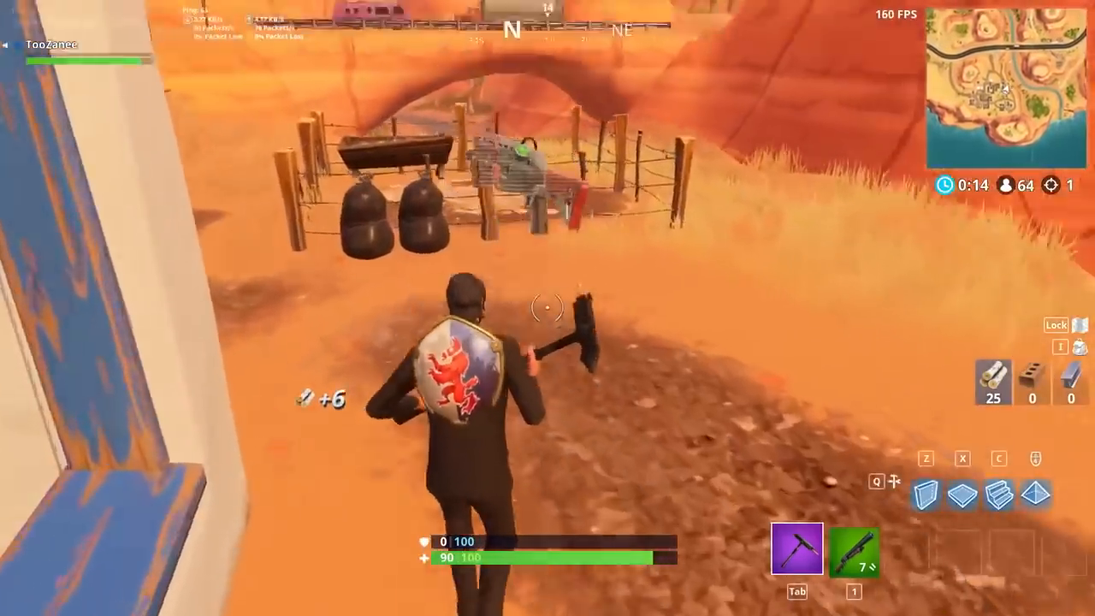
left_click(548, 308)
left_click(548, 309)
key("w")
left_click(547, 308)
key("w")
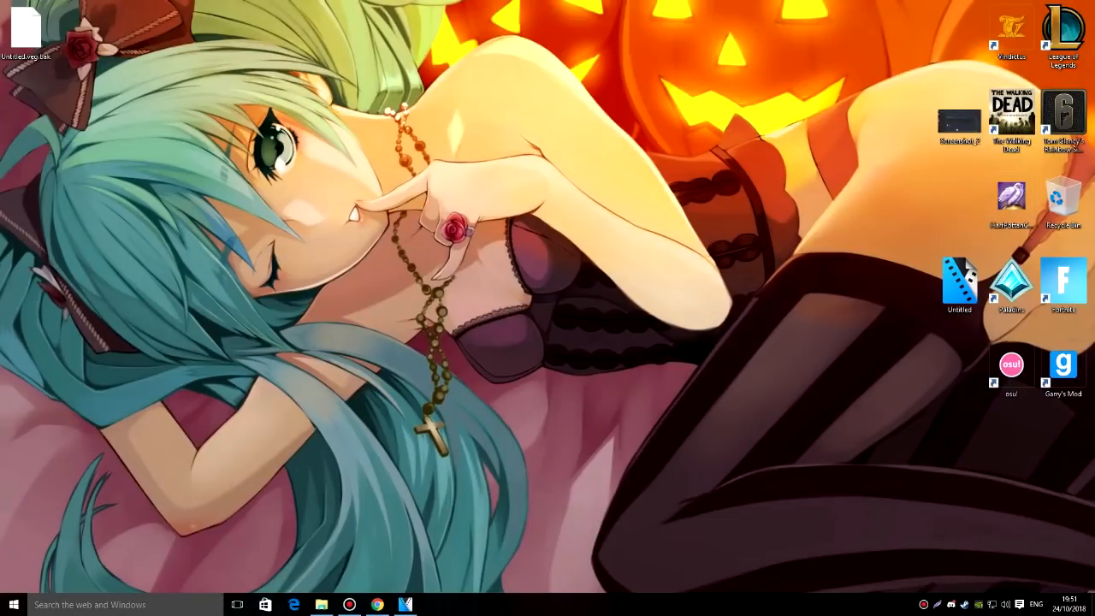
Search Windows for "power", open Power Options and display the additional power plans
left_click(124, 605)
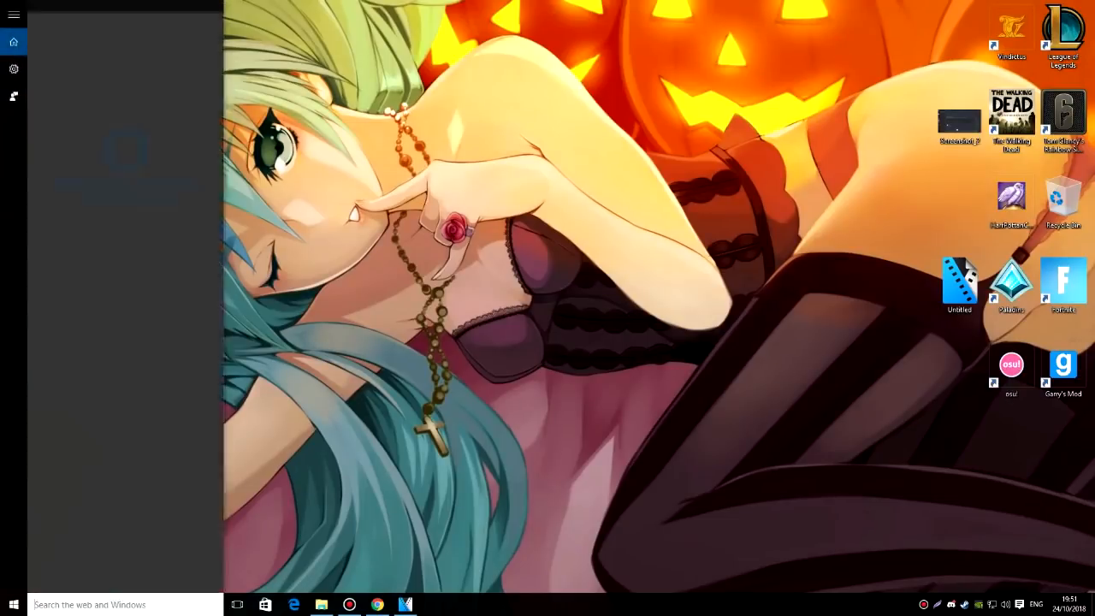
type("power")
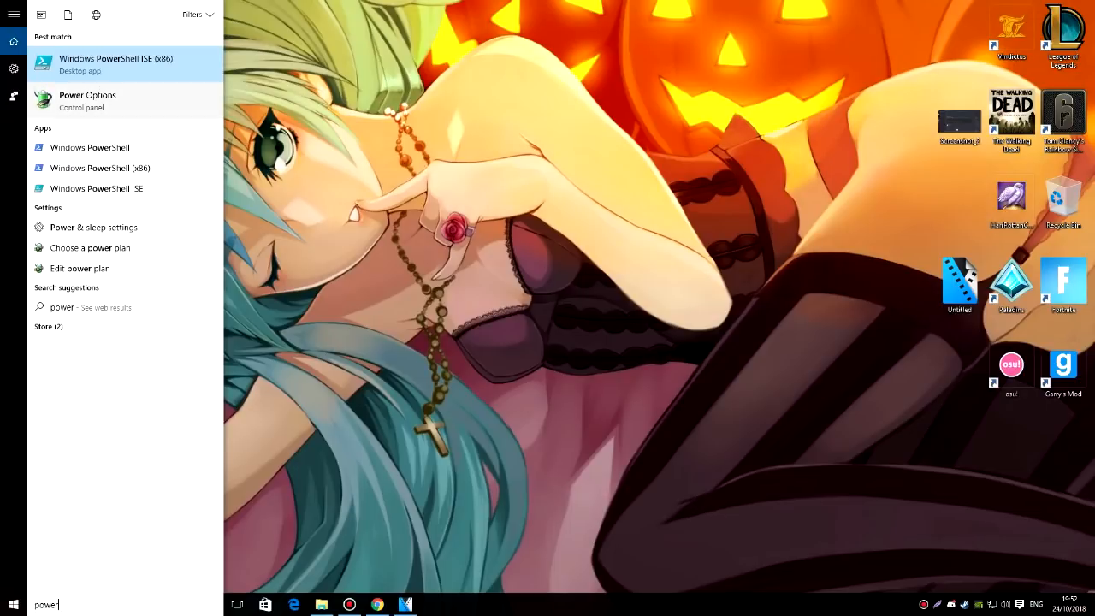
left_click(86, 100)
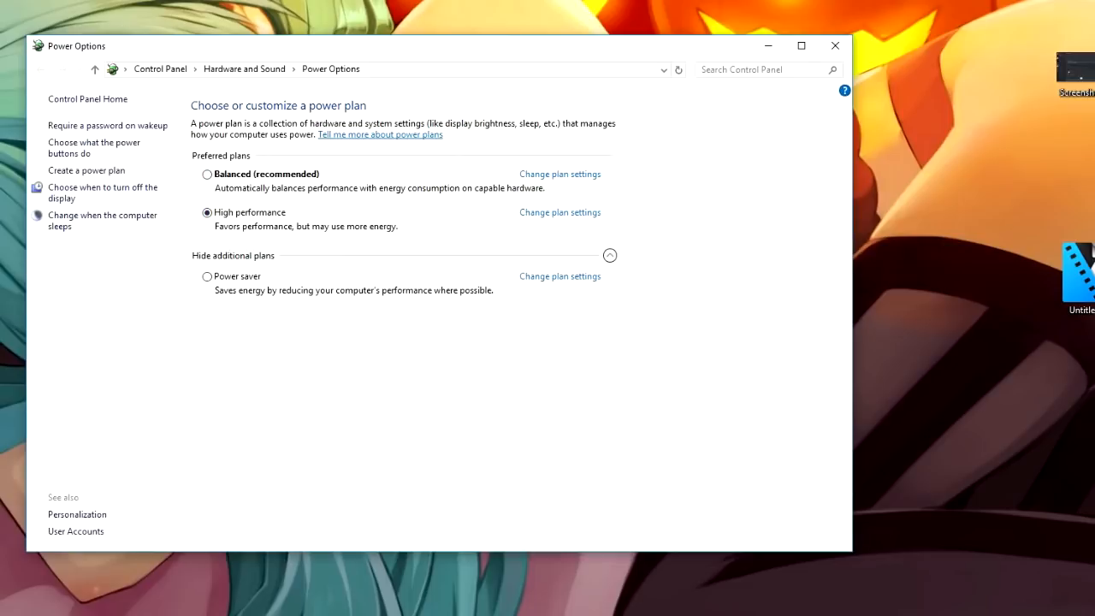
left_click(609, 255)
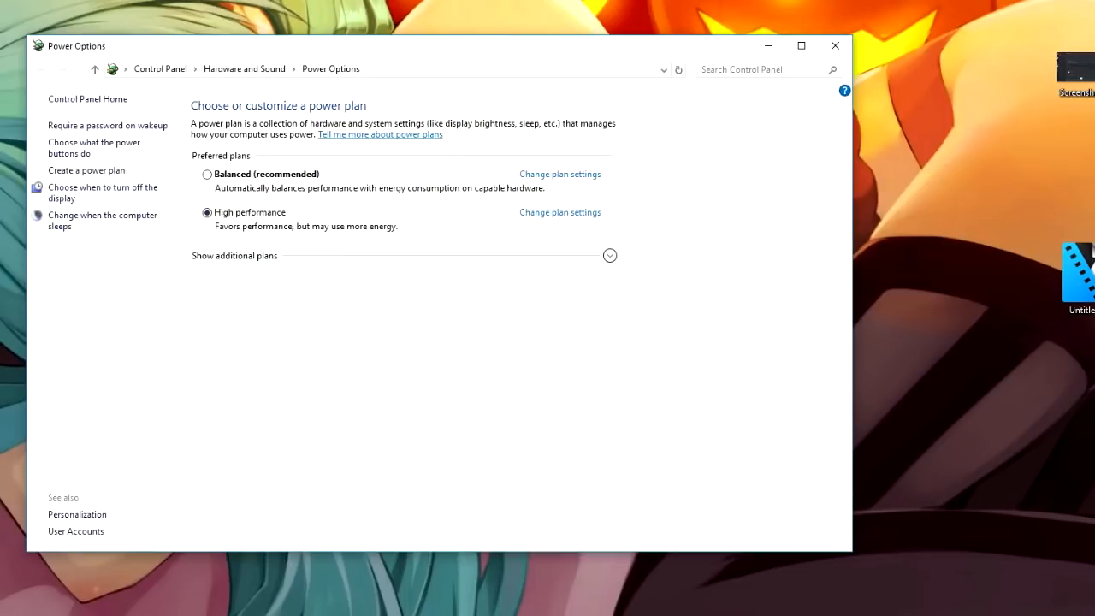
left_click(609, 255)
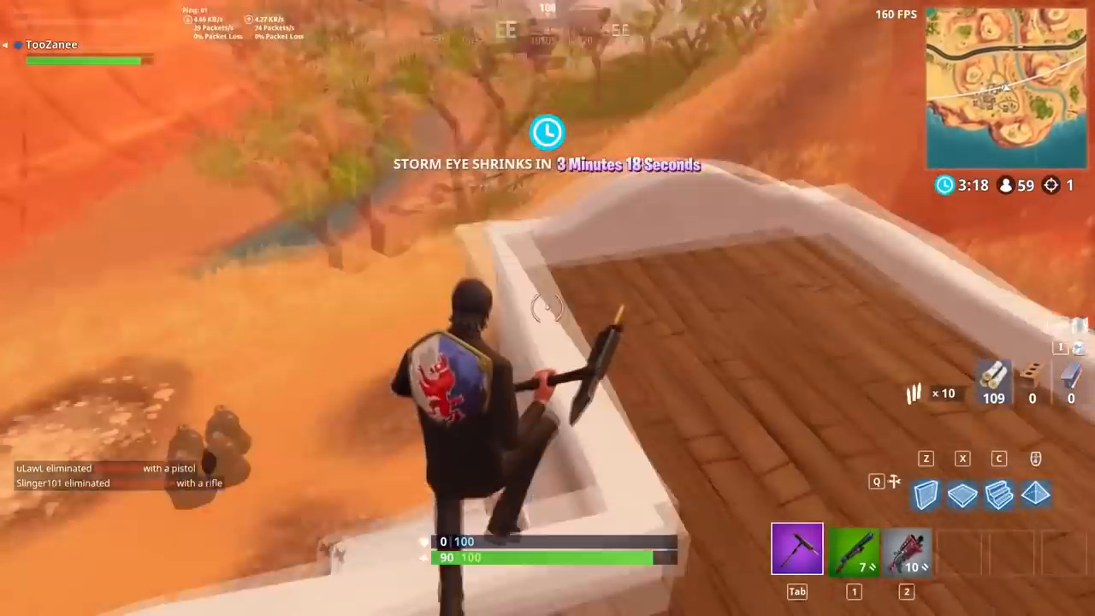
Build a wooden ramp up the slope and equip the weapon in slot 2
key("c")
left_click(548, 308)
key("2")
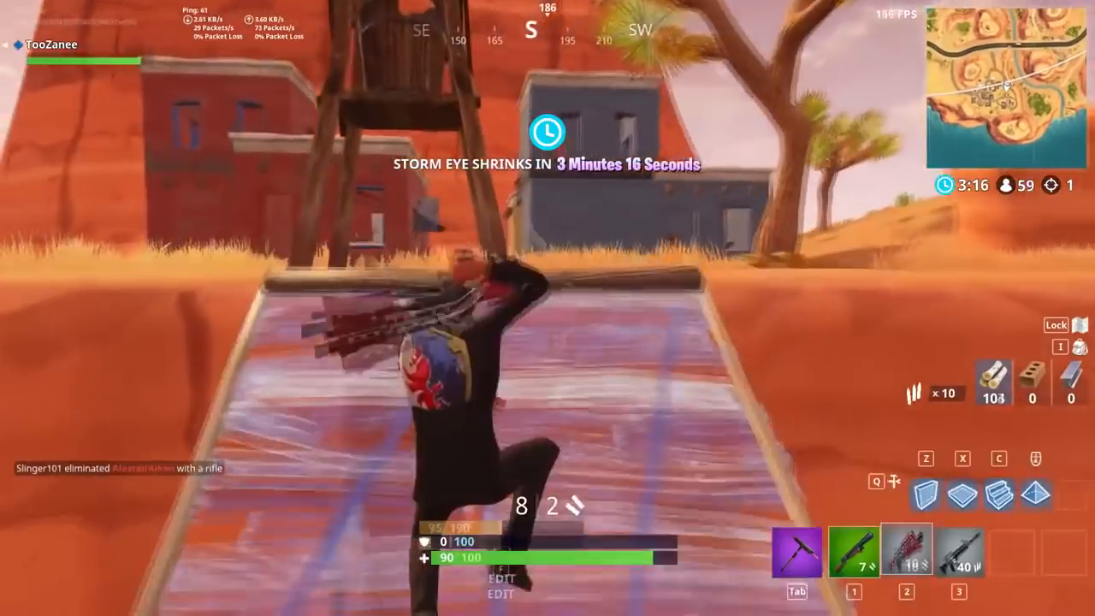
Rearrange the inventory to put the assault rifle in slot 1, the green shotgun in slot 2 and the tactical shotgun in slot 3
key("1")
key("i")
left_click_drag(878, 479, 730, 479)
key("i")
key("2")
key("i")
left_click_drag(876, 479, 804, 479)
key("i")
Equip the pickaxe and break the furniture inside the red house to gather wood
key("Tab")
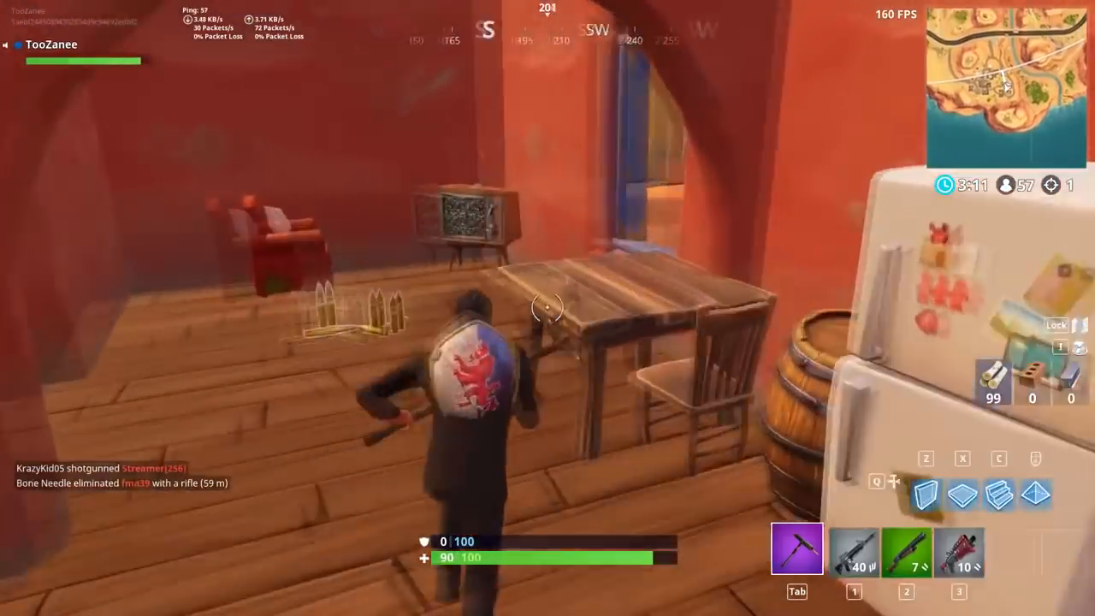
left_click(547, 308)
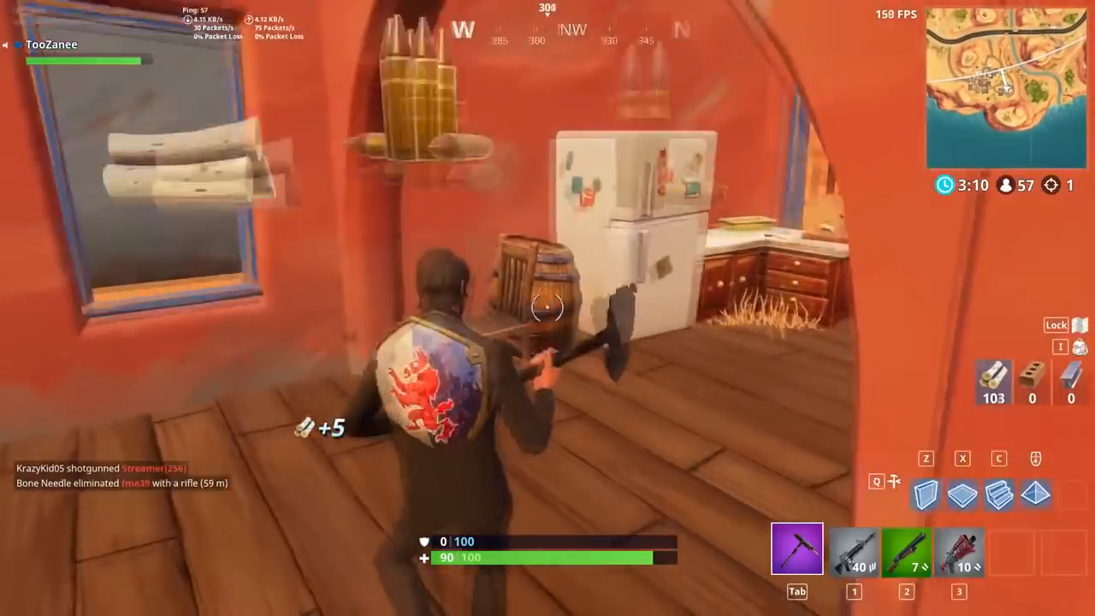
left_click(547, 308)
left_click(547, 308)
left_click(548, 308)
left_click(548, 308)
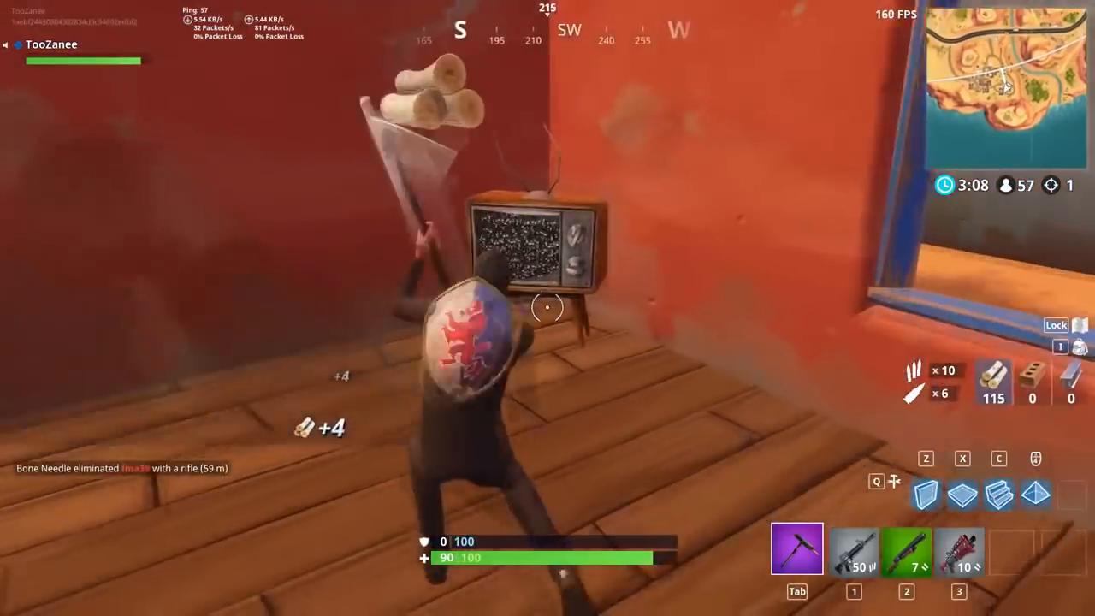
left_click(548, 308)
left_click(547, 308)
Pick up the green submachine gun and move it to slot 3 of the inventory
key("2")
key("e")
key("Tab")
key("i")
left_click_drag(950, 480, 881, 480)
key("i")
Drink shield potions from slot 5 and drop the tactical shotgun from the inventory
key("5")
left_click(548, 308)
key("i")
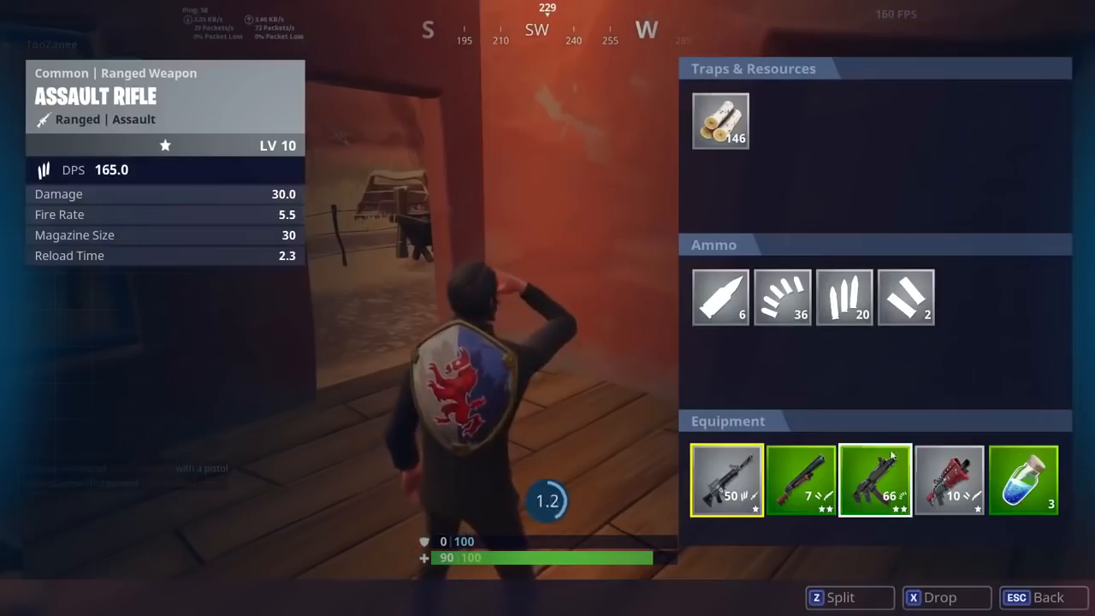
left_click_drag(949, 480, 575, 313)
key("i")
left_click(548, 308)
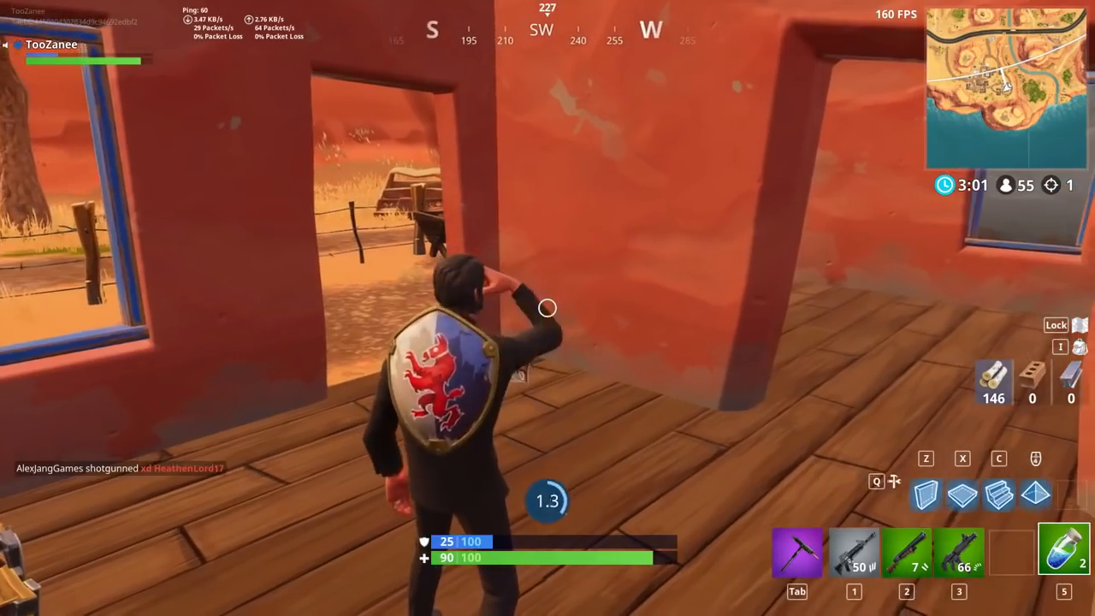
key("Tab")
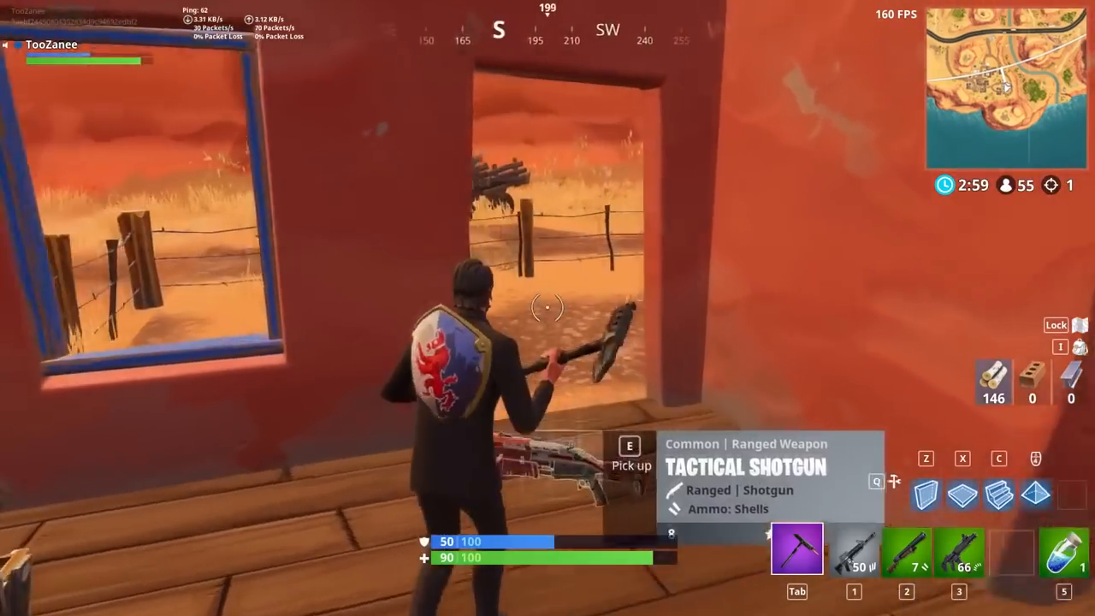
Break the barbed-wire fence posts and other objects outside the red house with the pickaxe to gather wood
key("w")
left_click(548, 308)
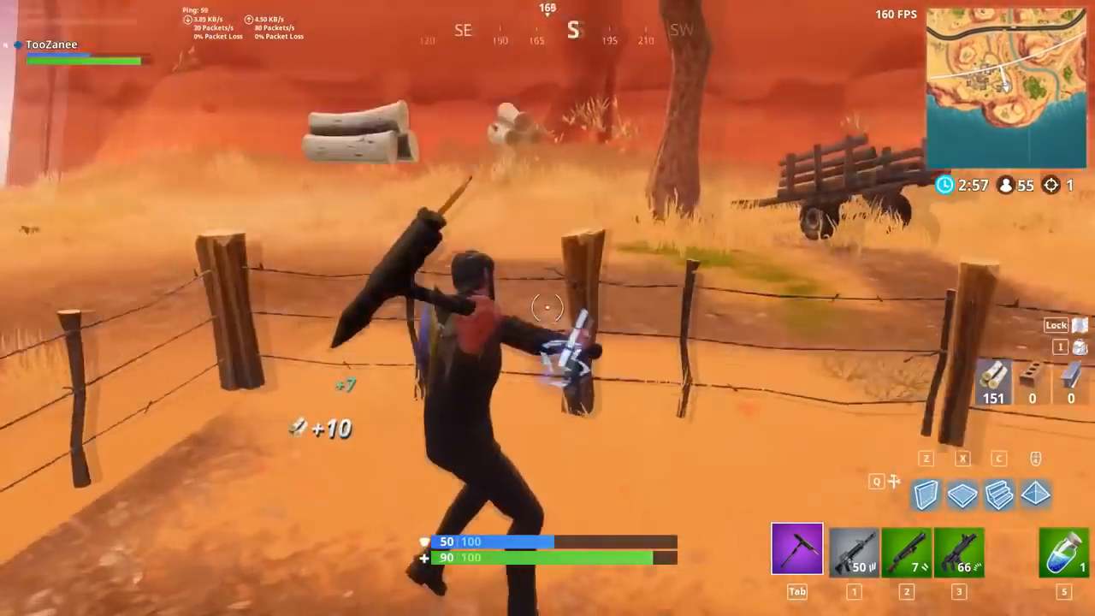
left_click(547, 308)
left_click(547, 308)
left_click(548, 308)
left_click(548, 308)
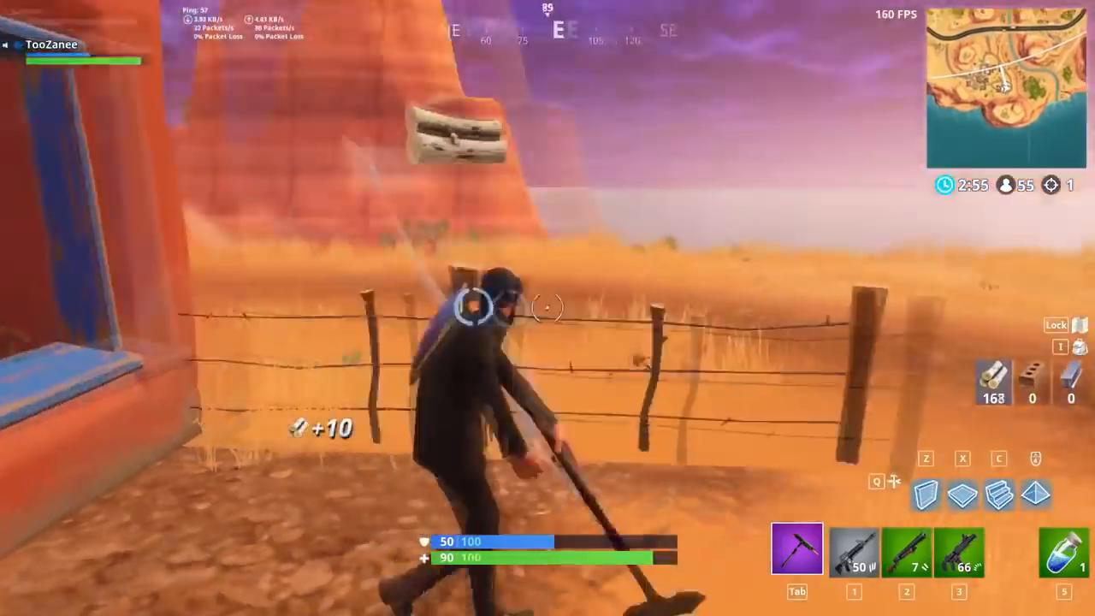
left_click(548, 308)
left_click(548, 308)
left_click(548, 308)
left_click(548, 308)
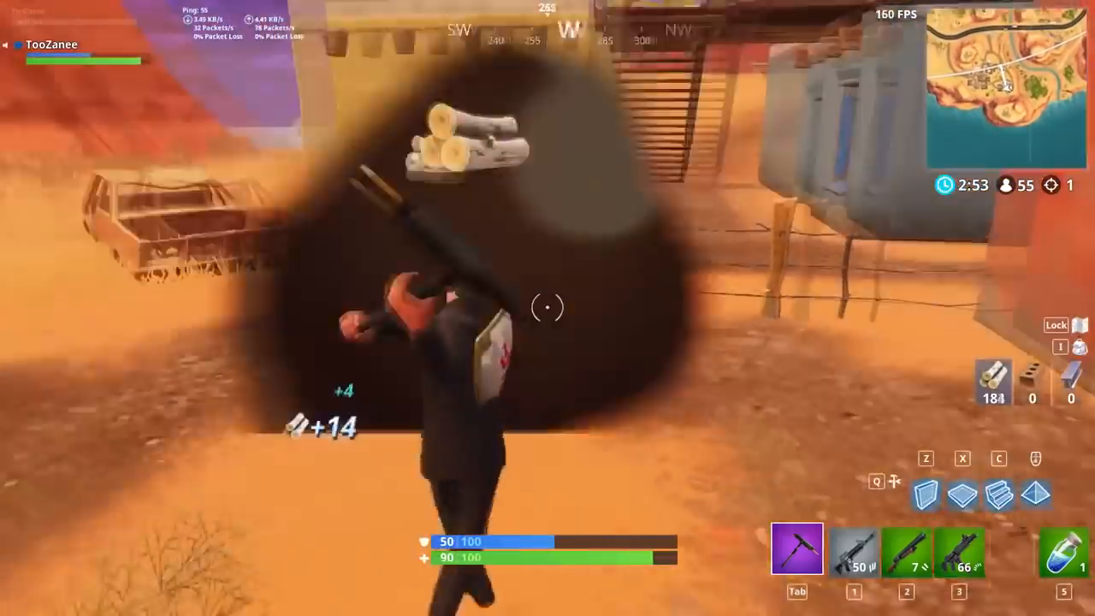
left_click(548, 308)
left_click(548, 308)
Build a wooden ramp beside the red house and equip the green shotgun from slot 2
key("c")
left_click(548, 308)
key("2")
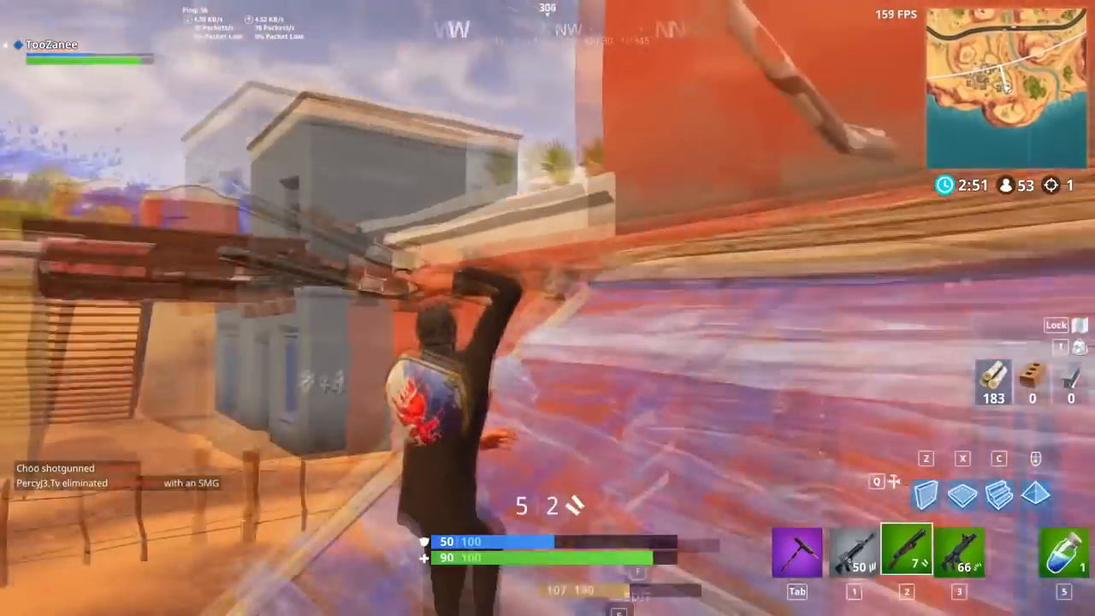
Equip the pickaxe, pick up the bandages inside the red house and swing at the nearby objects
key("Tab")
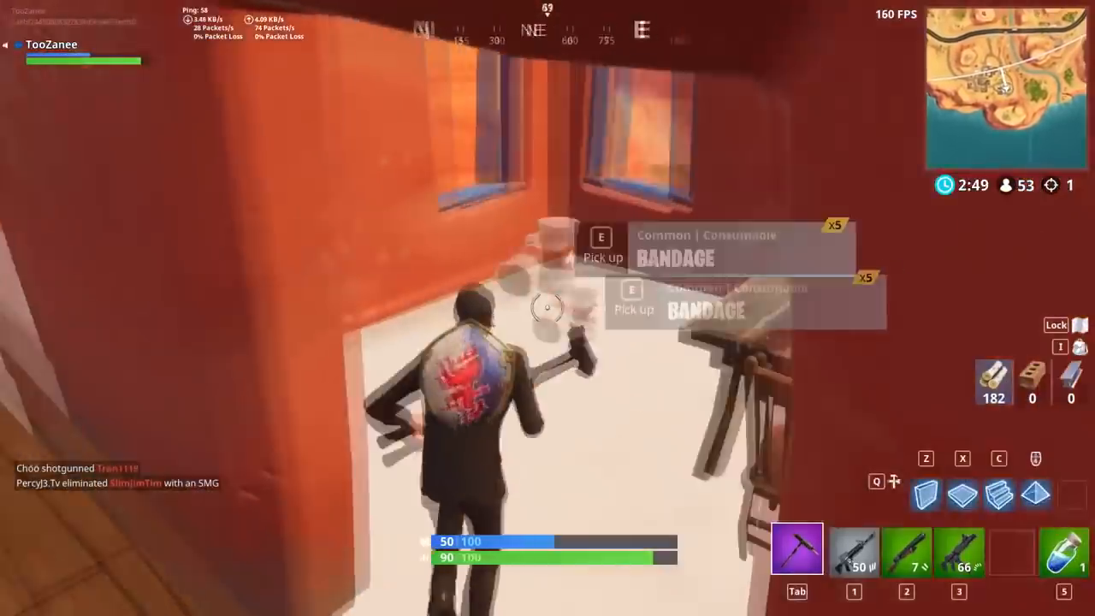
key("e")
left_click(547, 308)
left_click(548, 308)
left_click(548, 308)
Fire the slot 1 assault rifle at the enemy on the red building and place a wooden wall for cover
key("2")
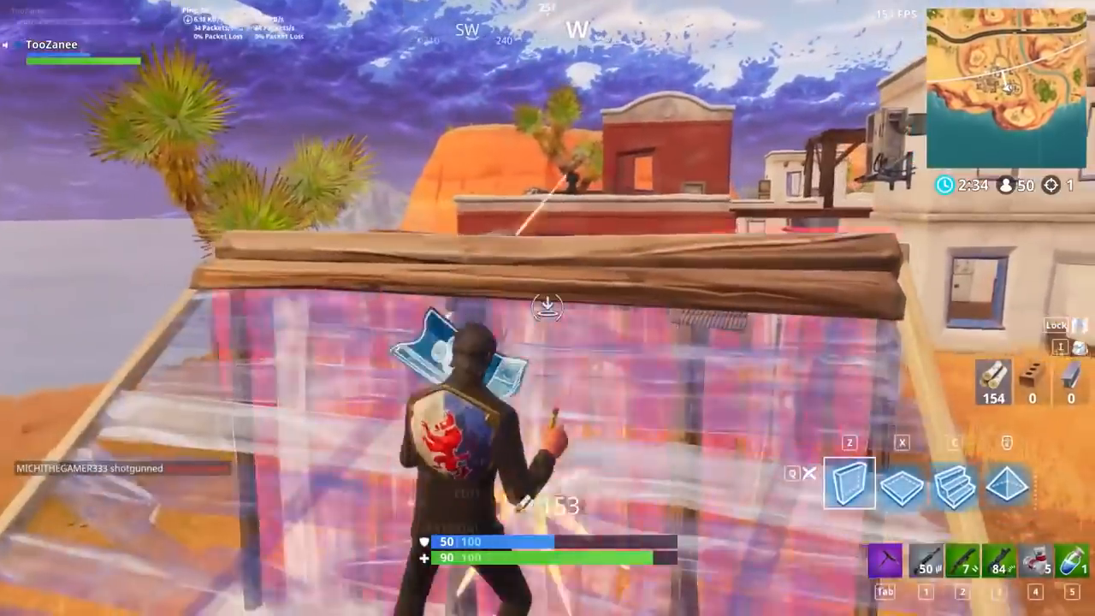
left_click(547, 308)
key("1")
right_click(547, 308)
left_click(547, 308)
left_click(547, 308)
key("z")
left_click(548, 308)
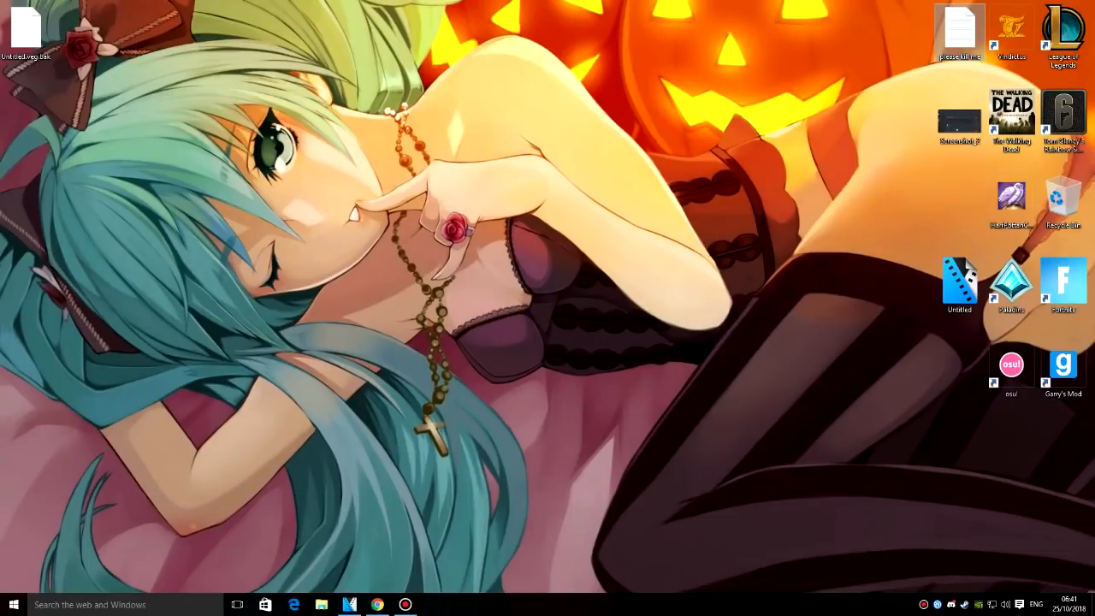
Open the "please kill me" notes from the desktop and launch Registry Editor by running regedit
double_click(960, 32)
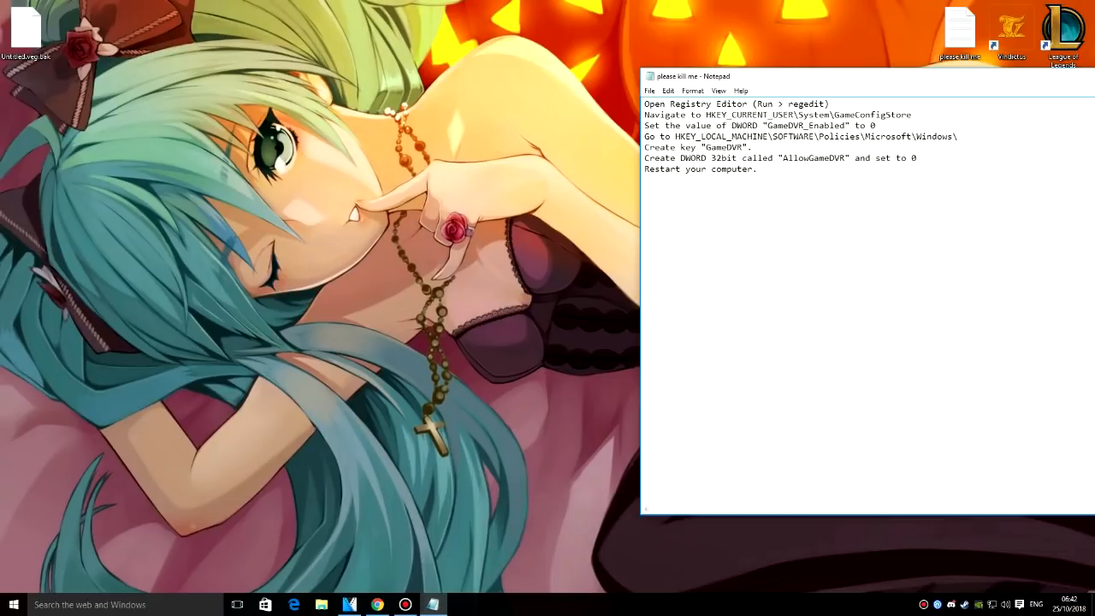
left_click(125, 605)
type("run")
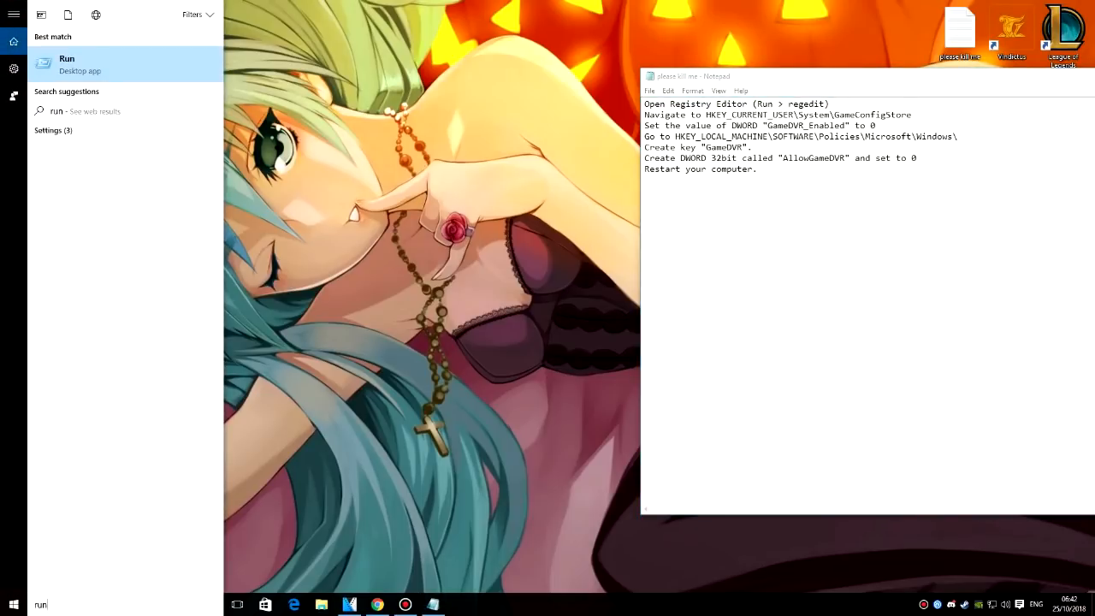
key("Return")
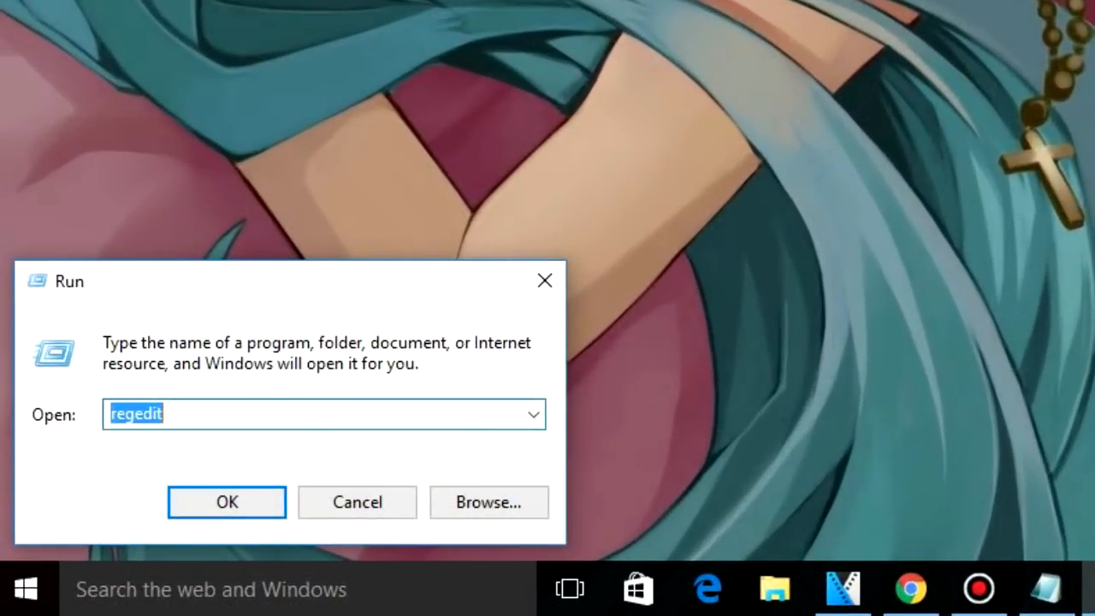
type("regedit")
key("Return")
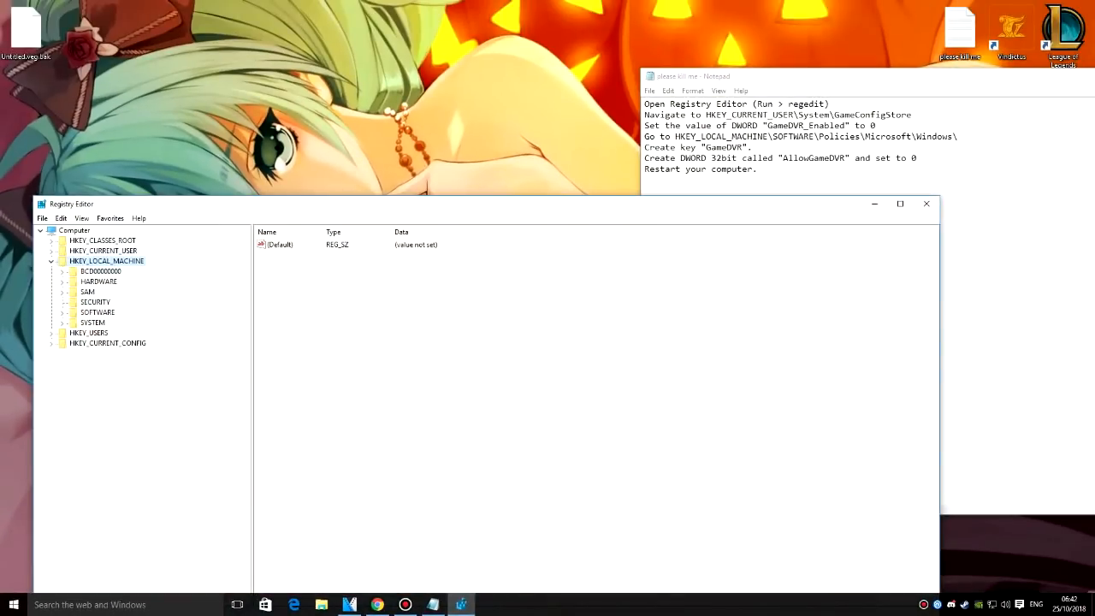
Collapse HKEY_LOCAL_MACHINE and arrange the Registry Editor and notes windows so both can be seen
left_click_drag(445, 204, 438, 158)
key("Left")
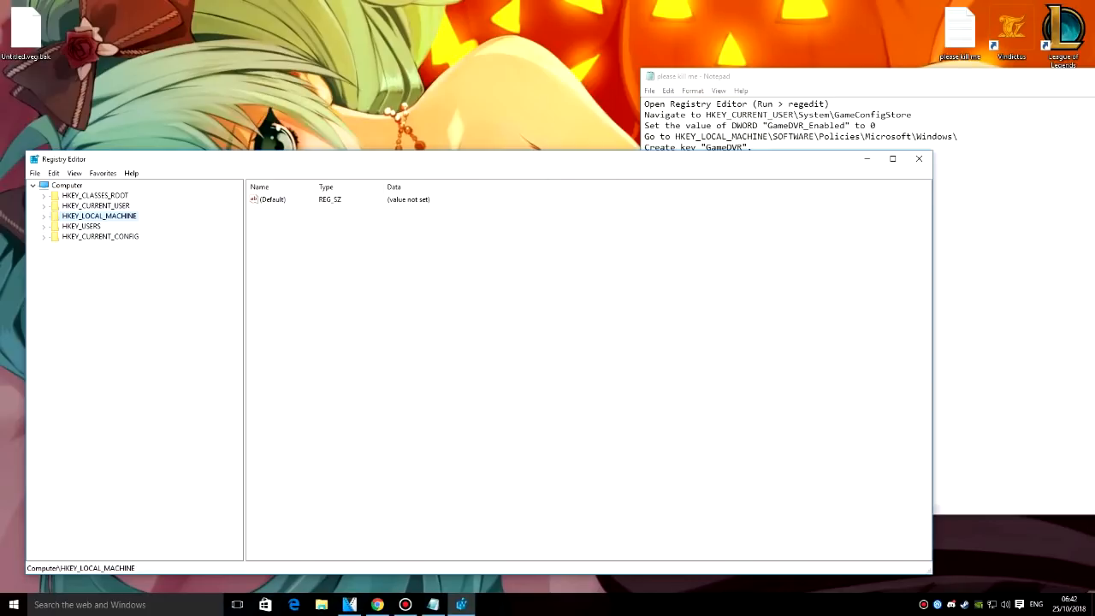
left_click_drag(250, 161, 305, 83)
left_click_drag(995, 82, 1088, 88)
left_click(651, 82)
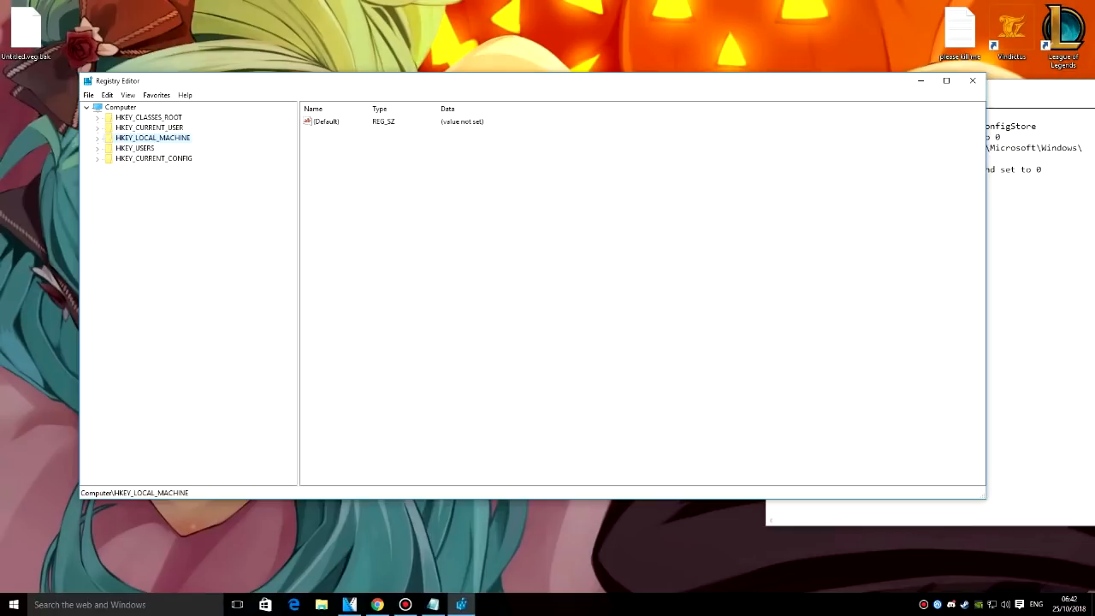
key("alt+Tab")
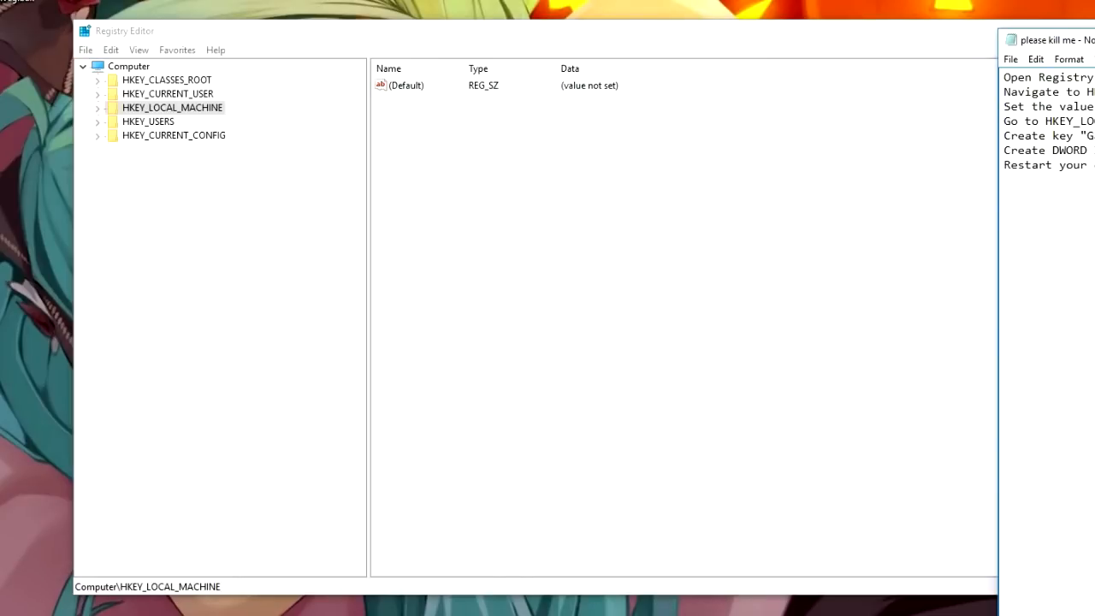
Go to the registry key HKEY_CURRENT_USER\System\GameConfigStore
left_click(98, 94)
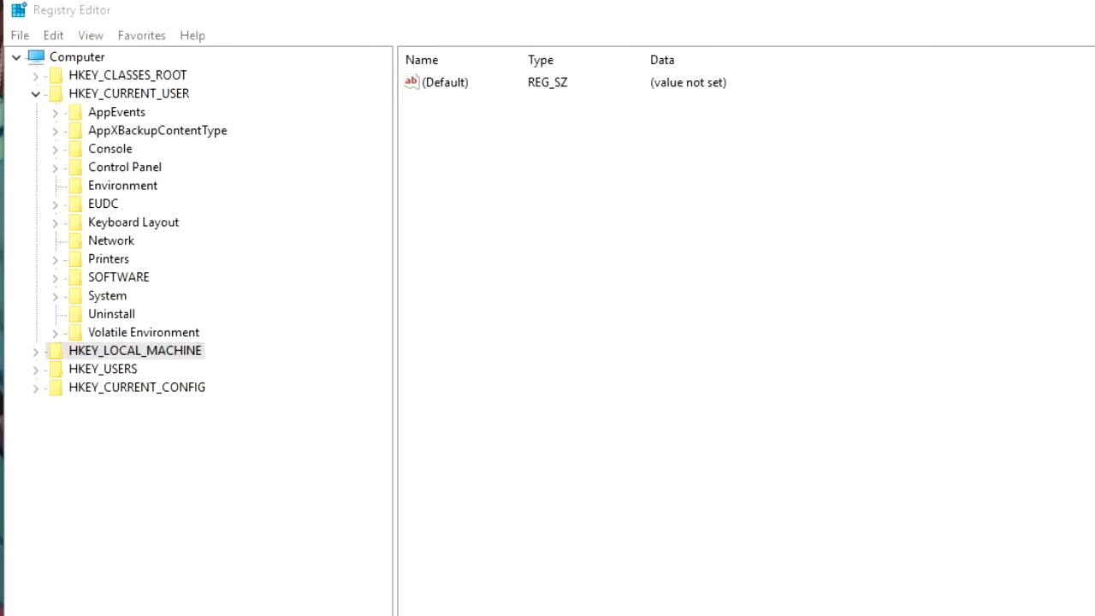
left_click(55, 296)
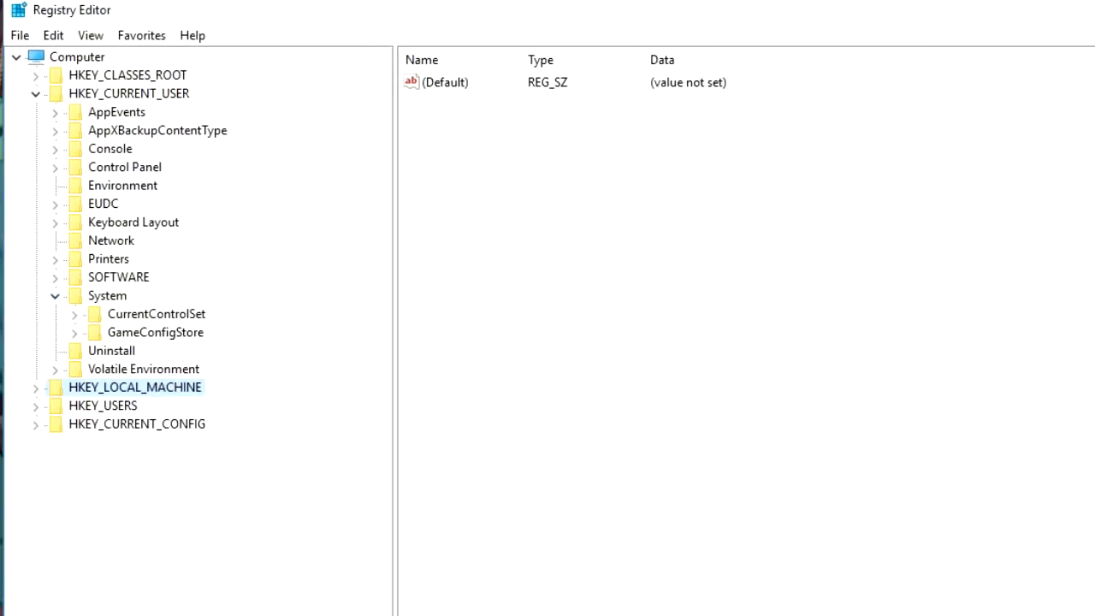
left_click(74, 332)
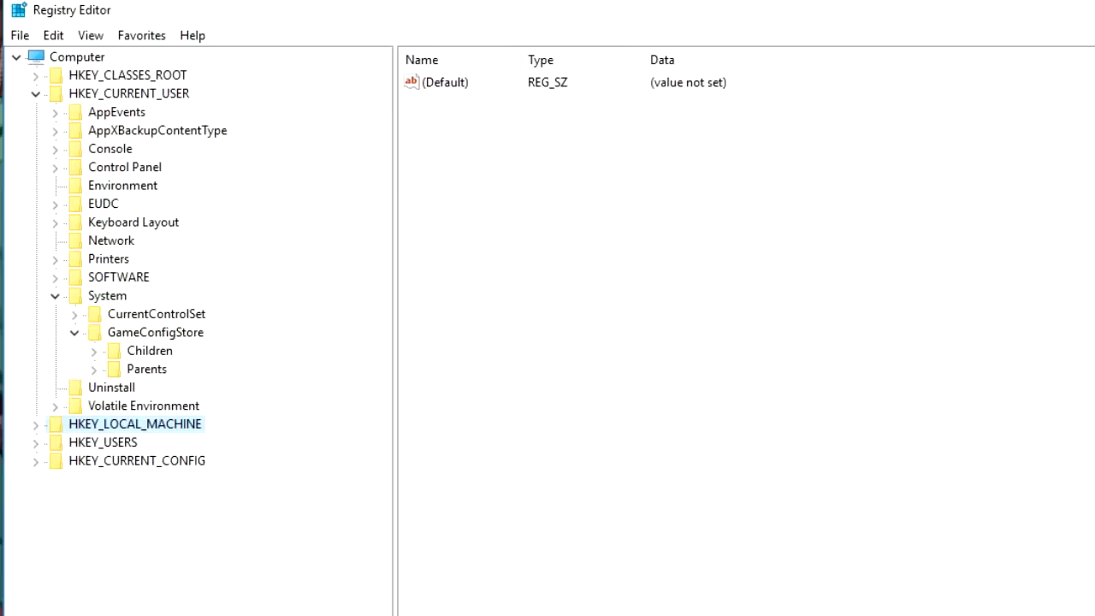
left_click(156, 333)
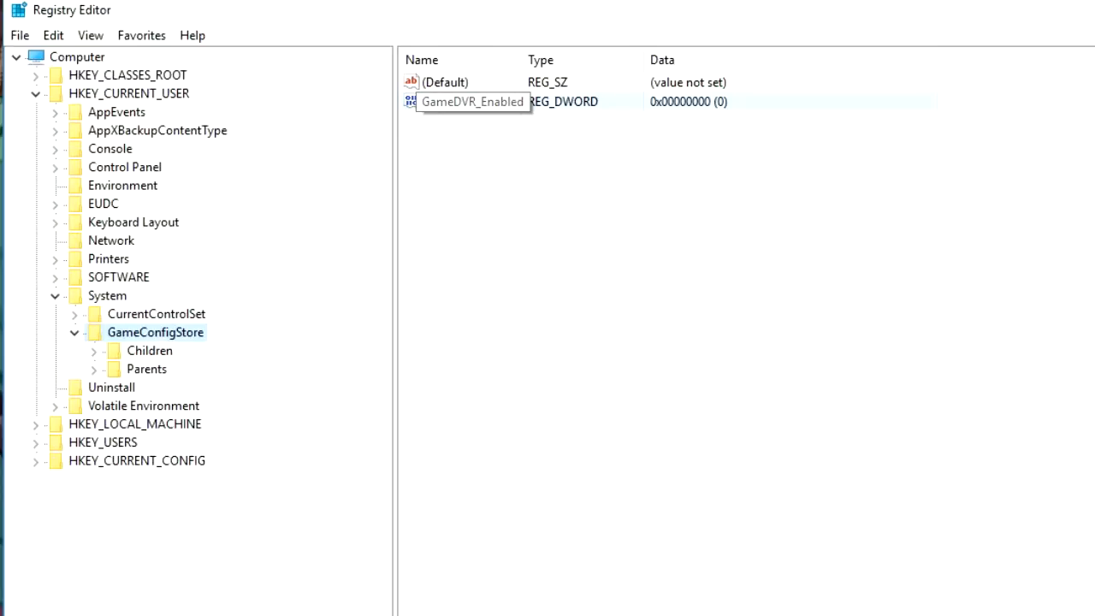
Set the value data of the GameDVR_Enabled DWORD to 0
double_click(462, 102)
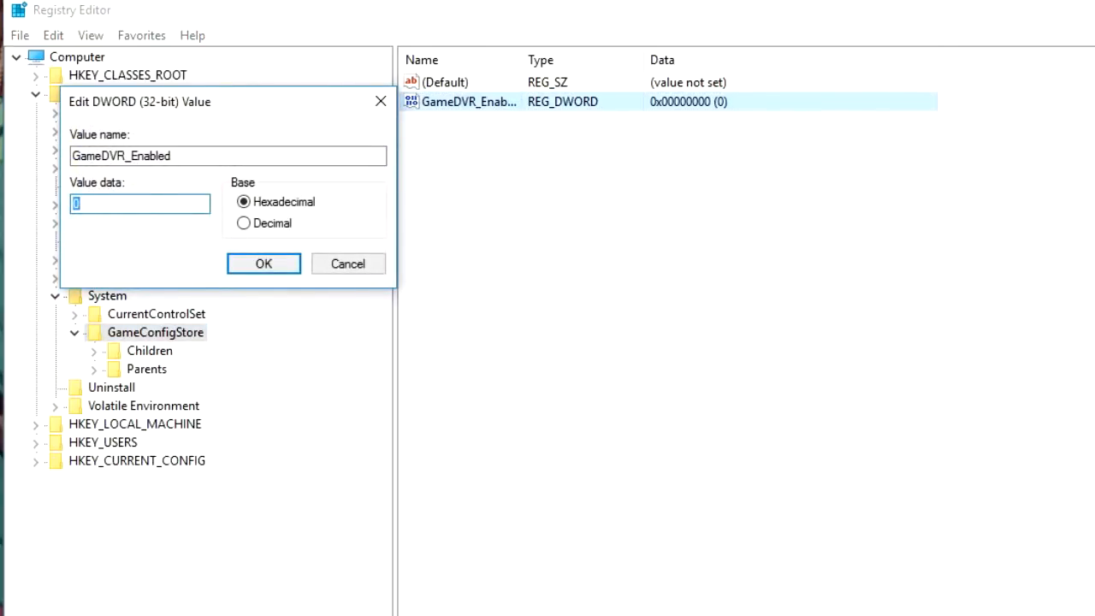
type("1")
key("ctrl+a")
type("0")
key("Return")
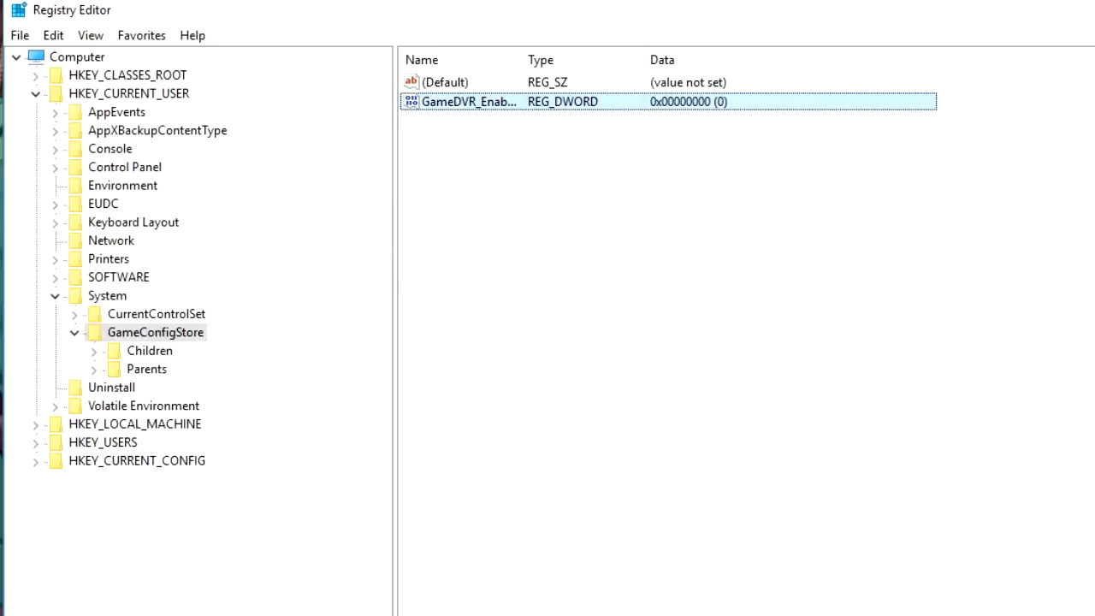
Collapse HKEY_CURRENT_USER and go to the key HKEY_LOCAL_MACHINE\SOFTWARE\Policies\Microsoft\Windows
left_click(55, 295)
left_click(36, 94)
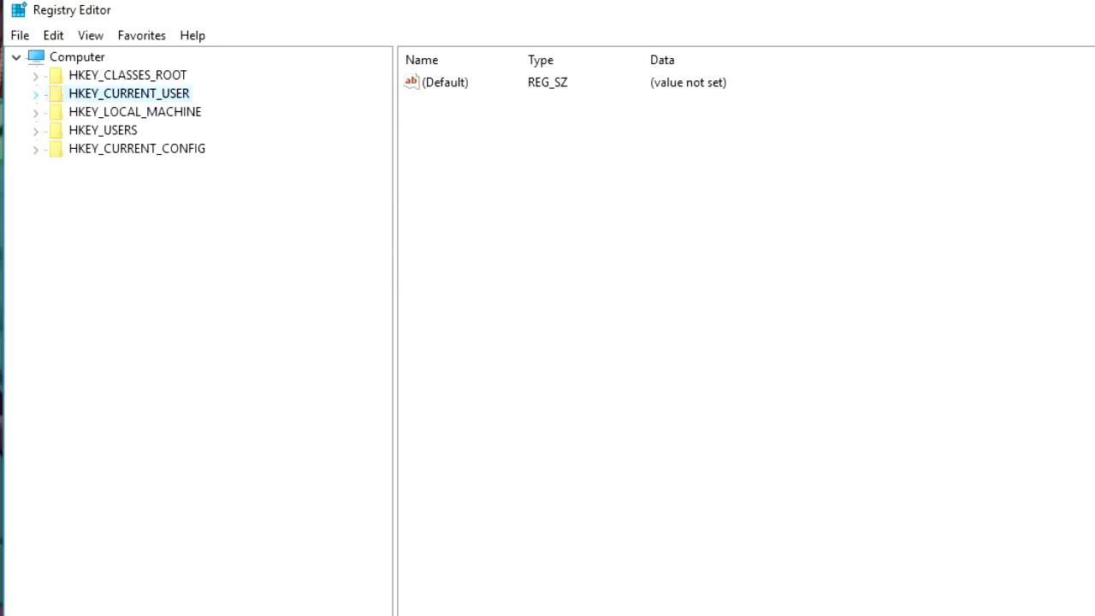
key("super")
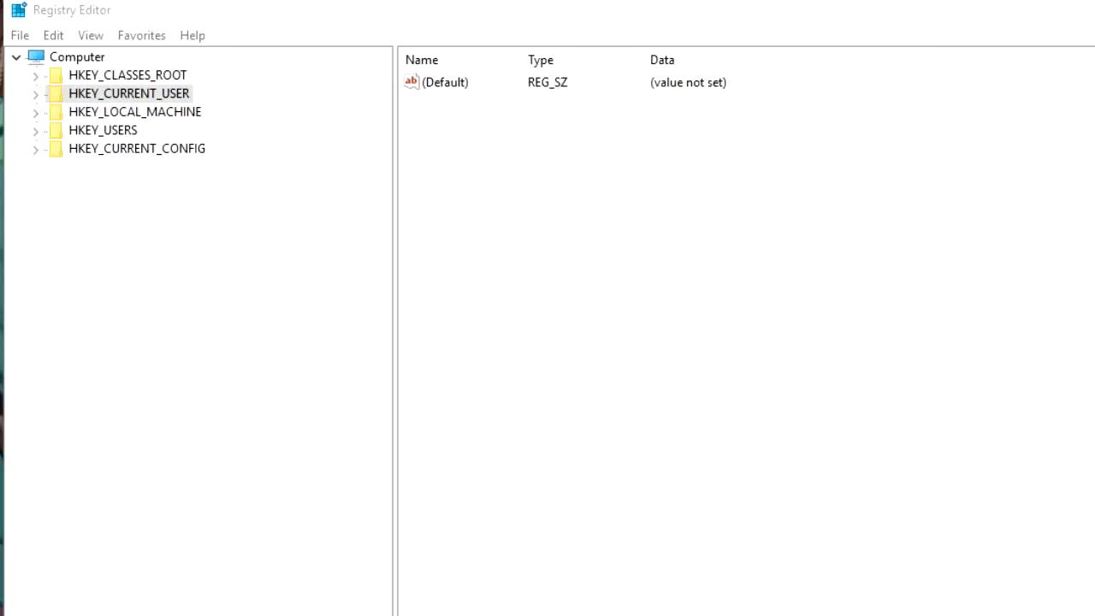
left_click(36, 112)
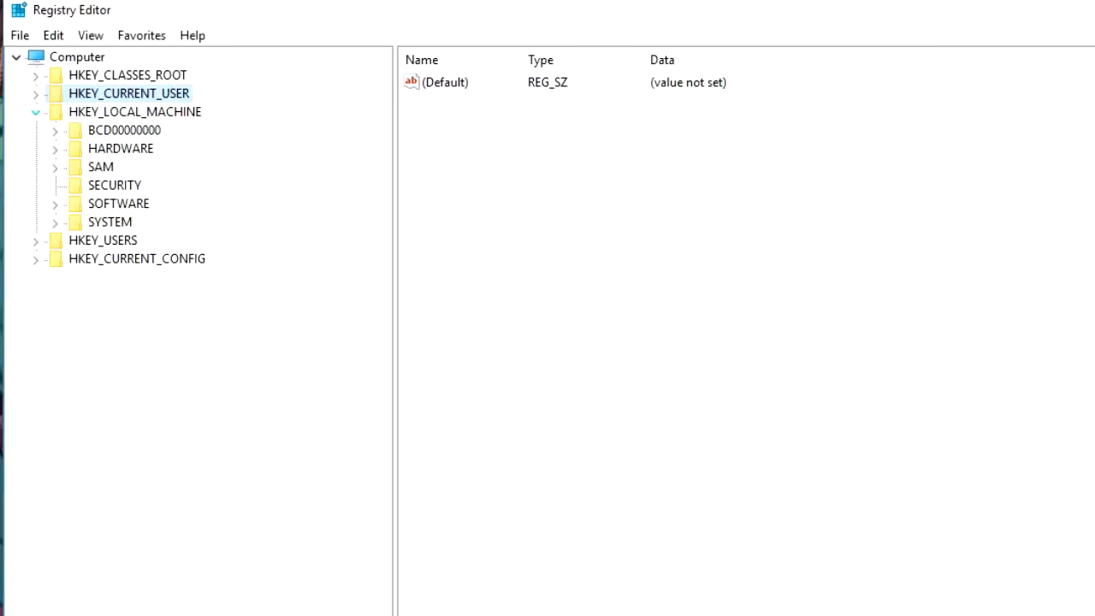
left_click(134, 112)
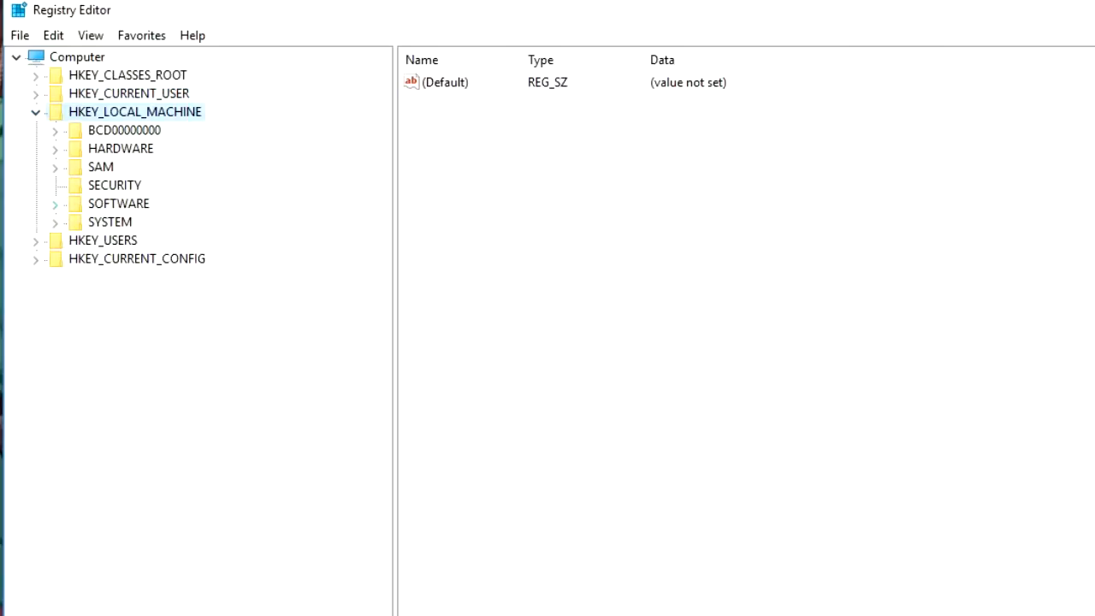
left_click(54, 203)
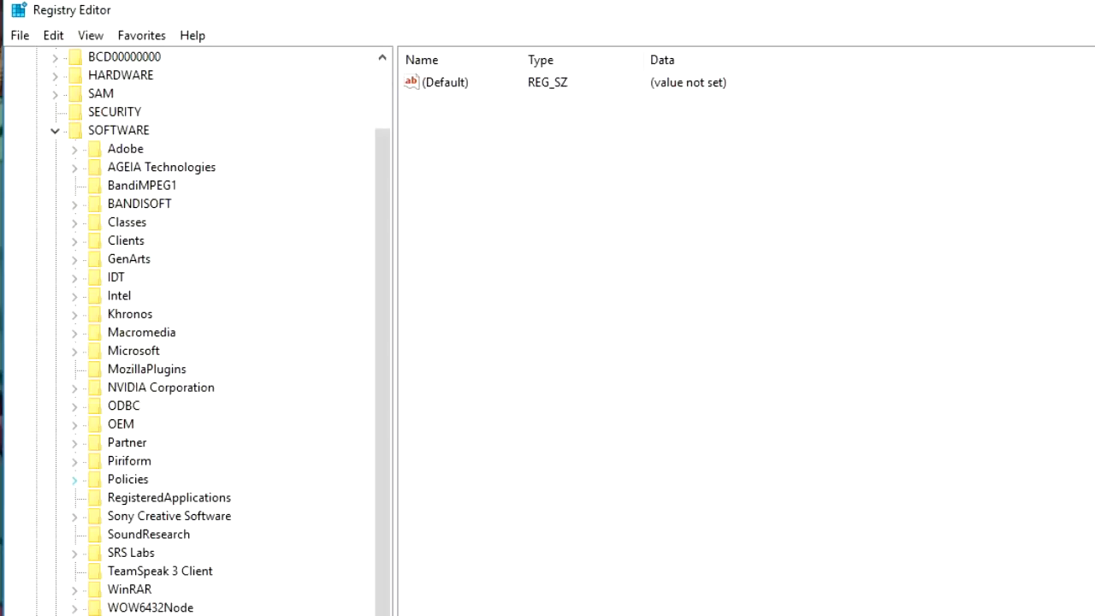
left_click(75, 480)
left_click(94, 516)
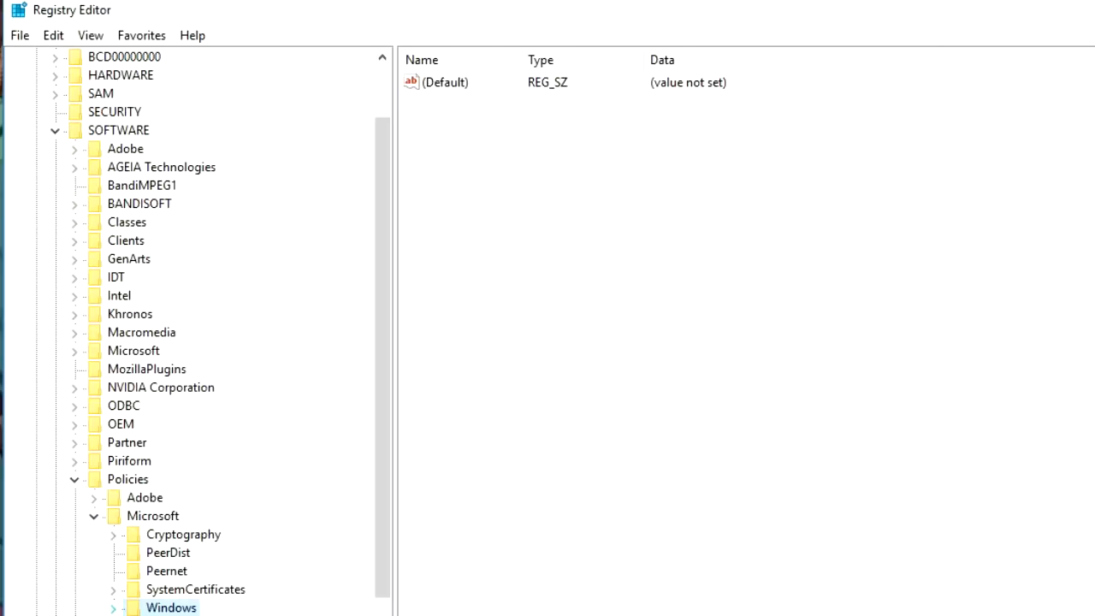
double_click(171, 608)
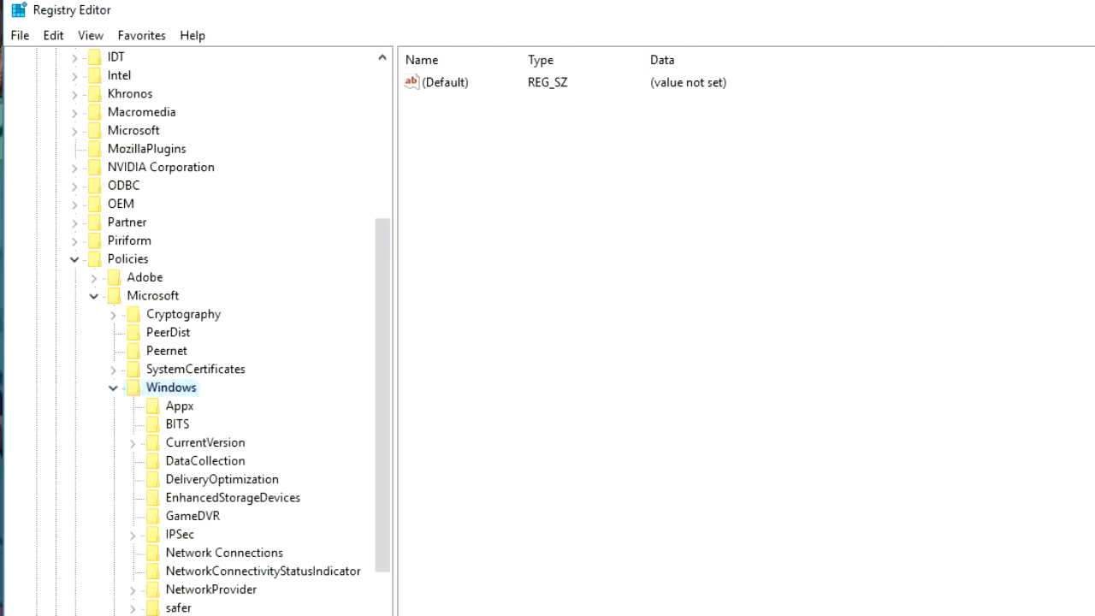
Create a DWORD (32-bit) value named AllowGameDVR in the Windows policies key
scroll(197, 428, "down", 2)
left_click(599, 300)
left_click_drag(534, 205, 709, 274)
right_click(512, 239)
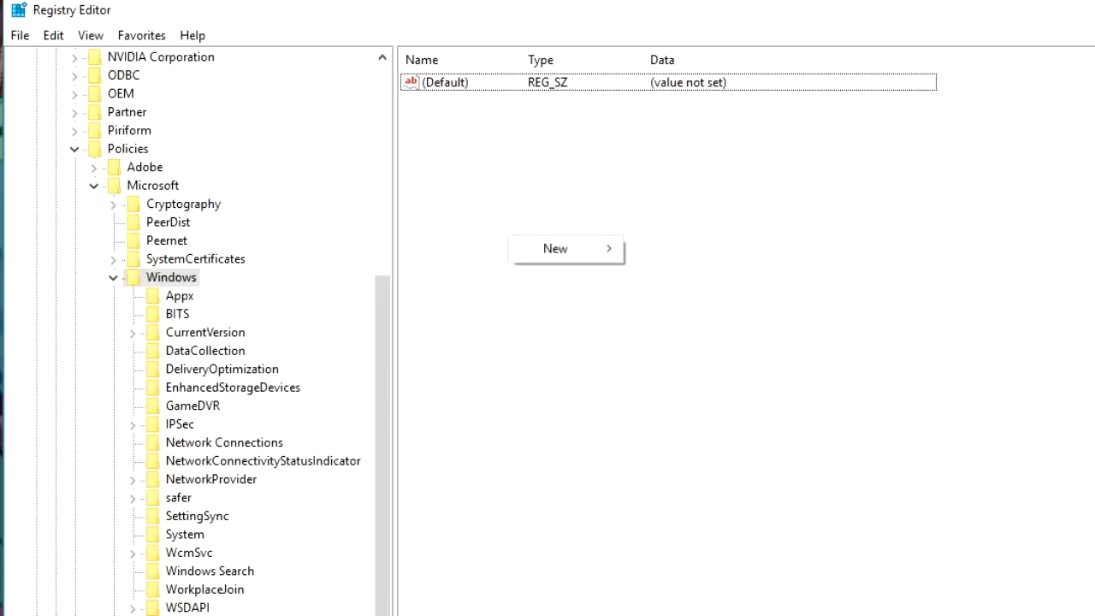
mouse_move(556, 248)
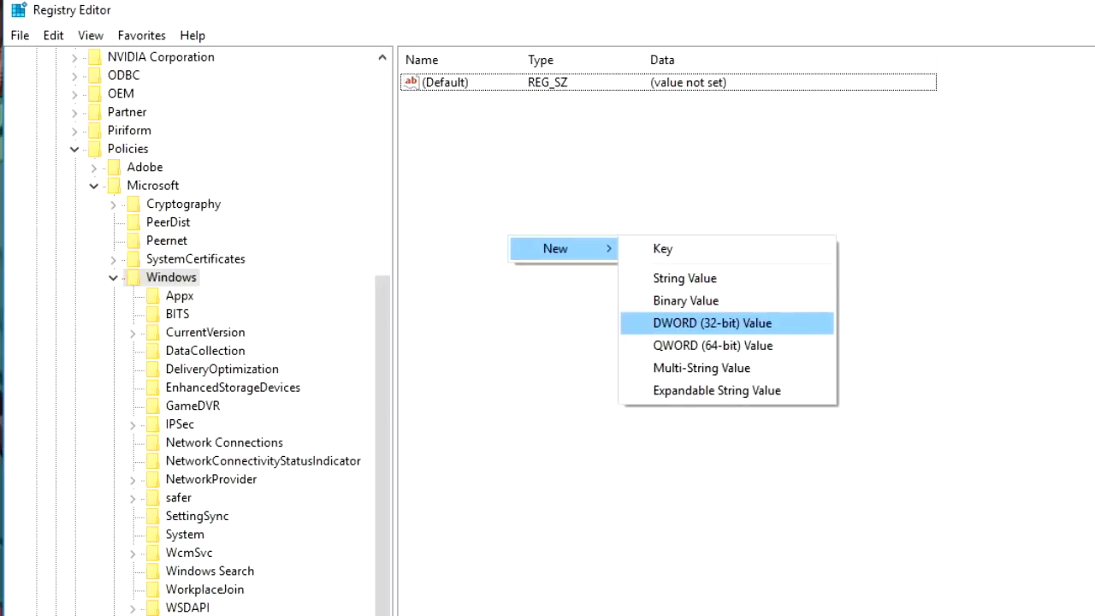
key("Return")
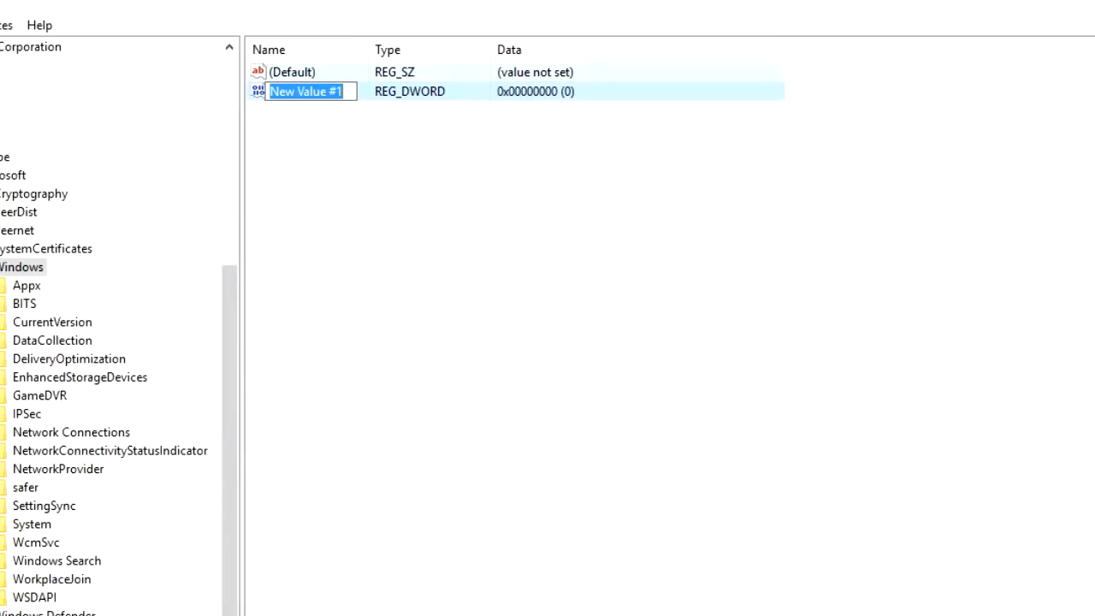
type("AllowGameDVR")
key("BackSpace")
type("R")
key("Return")
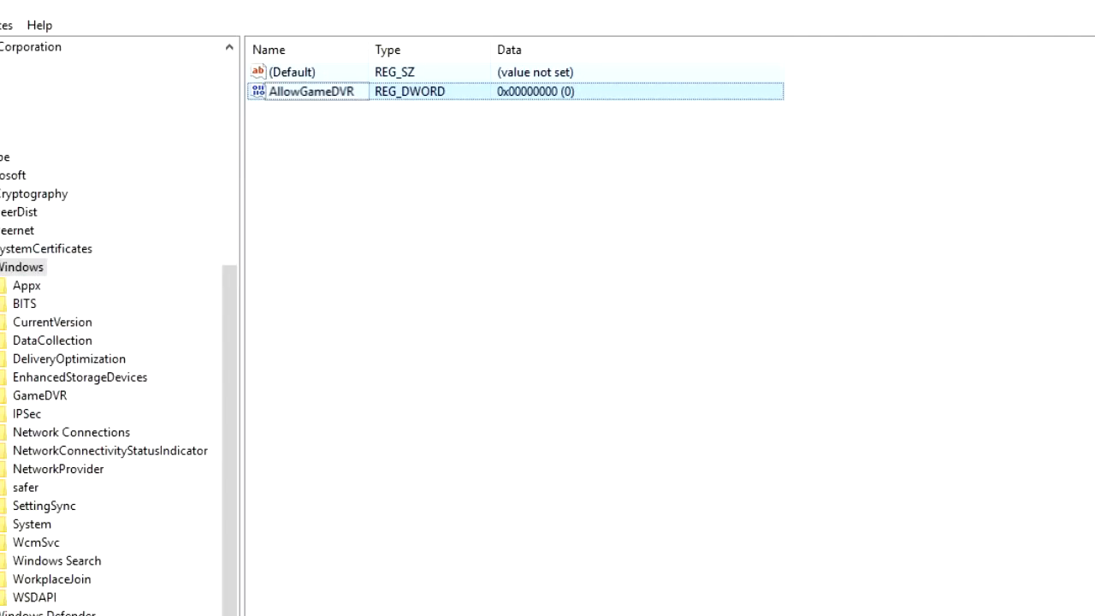
Set the value data of the AllowGameDVR DWORD to 0
key("Return")
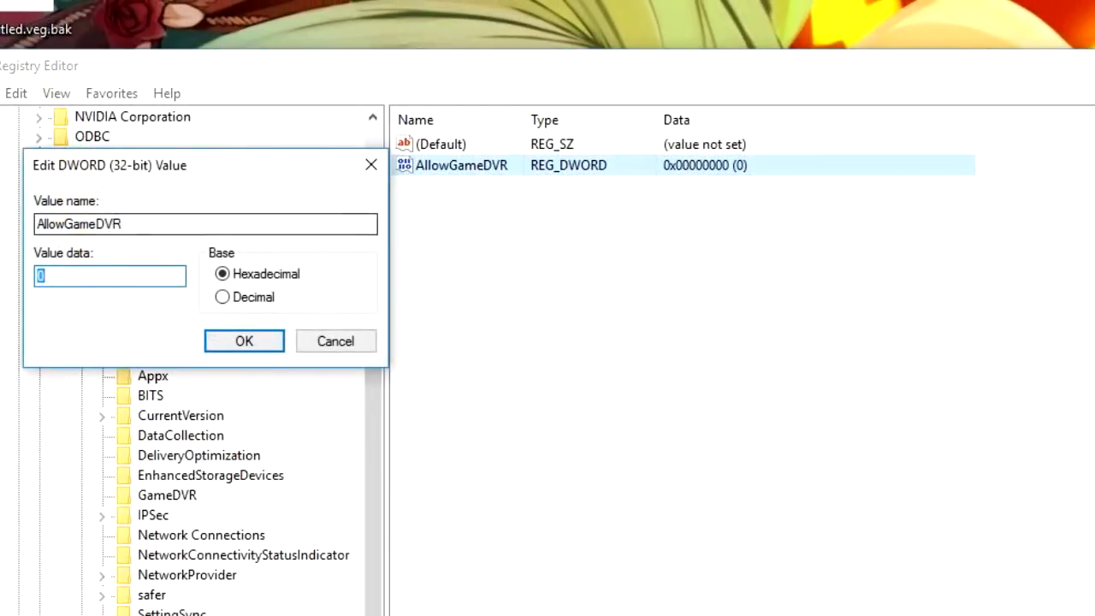
type("0")
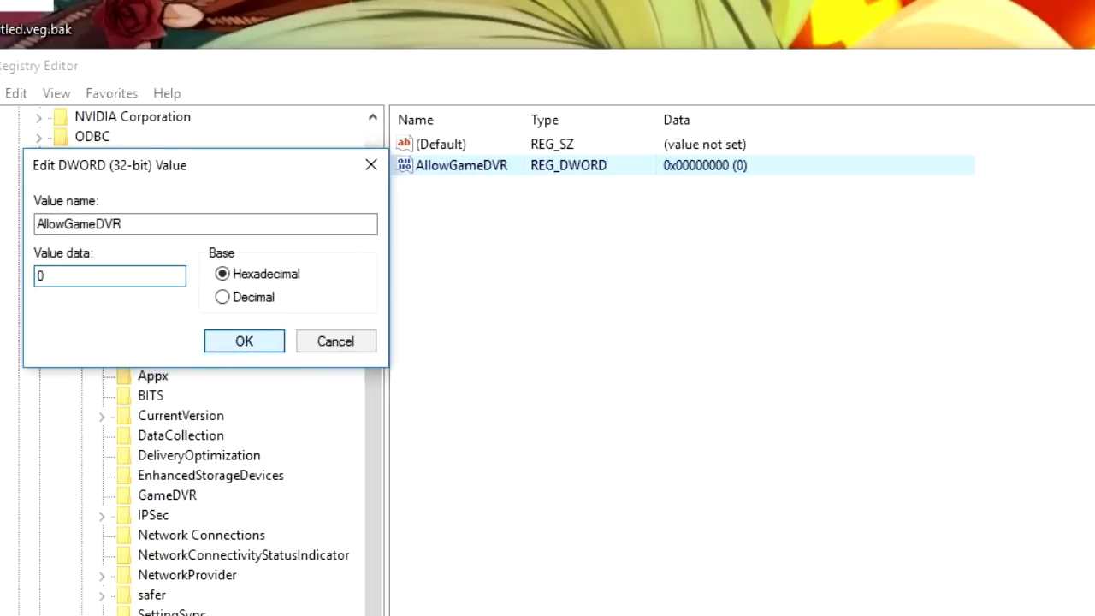
key("Return")
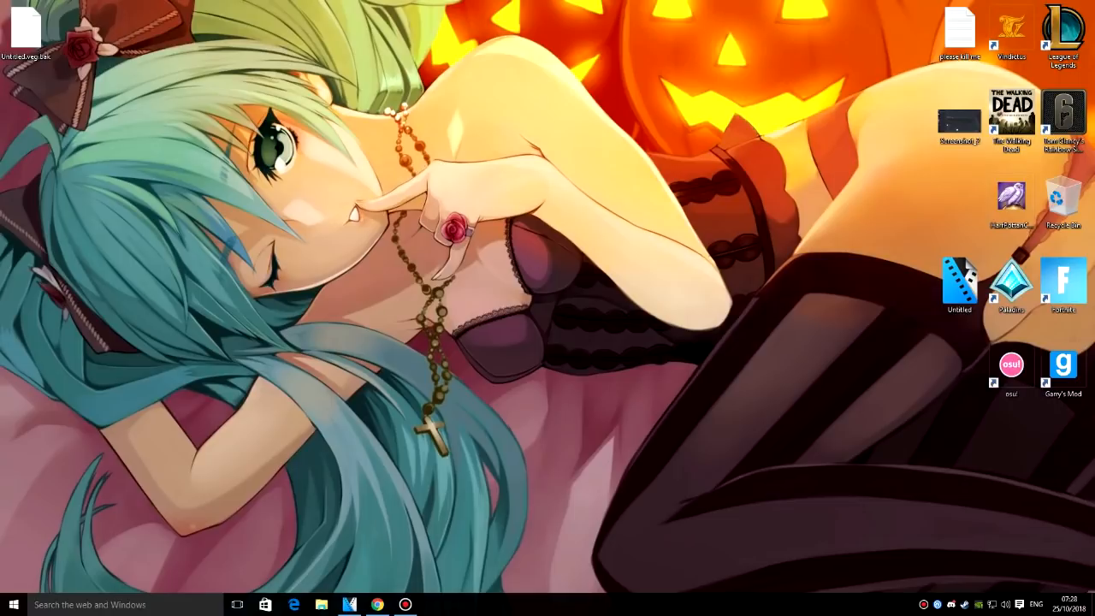
Open the %appdata% folder from Windows search and bring its window fully into view
left_click(125, 605)
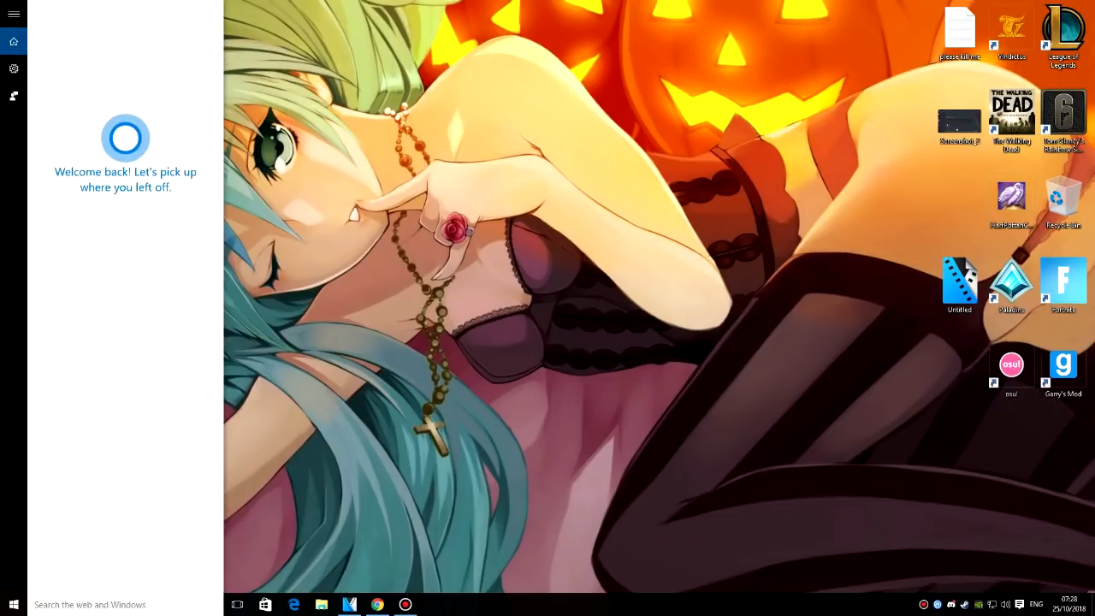
type("&")
key("BackSpace")
type("^")
key("BackSpace")
type("%appdata%")
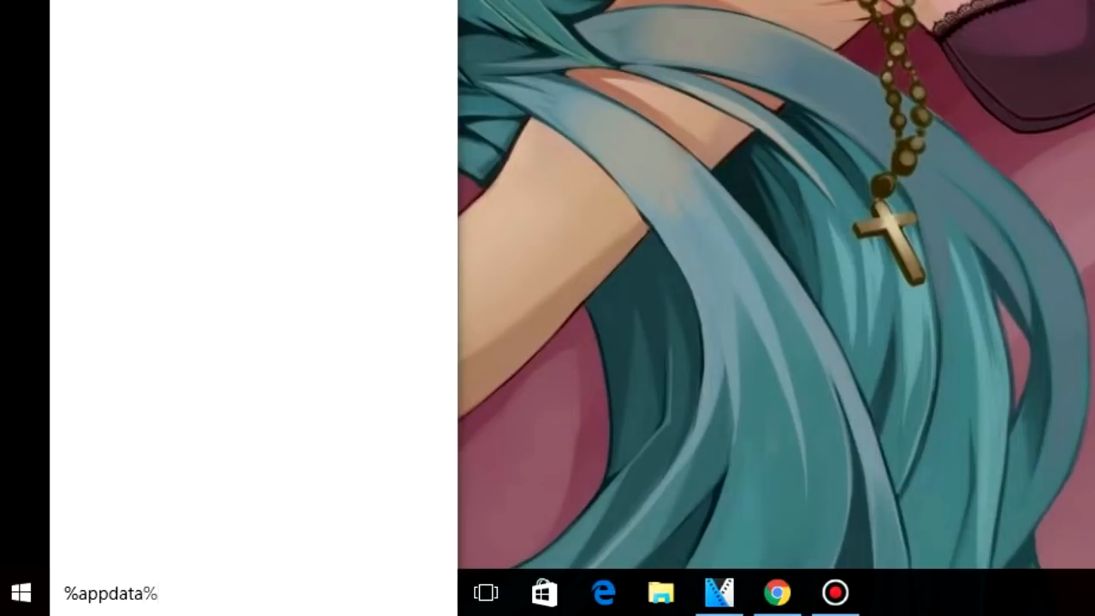
key("Return")
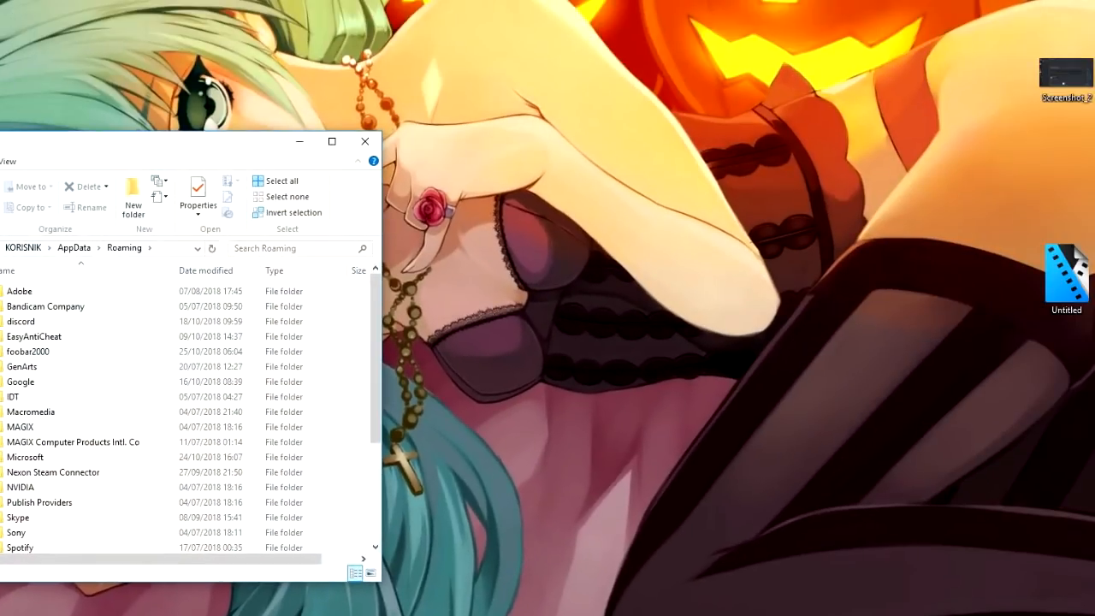
left_click_drag(142, 132, 142, 102)
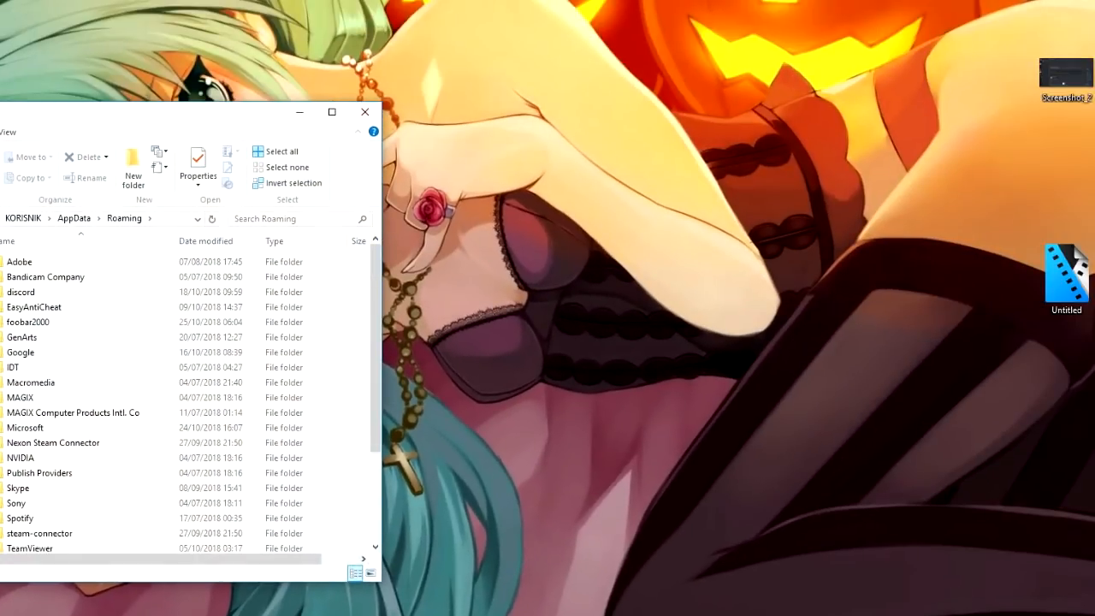
left_click_drag(205, 114, 607, 40)
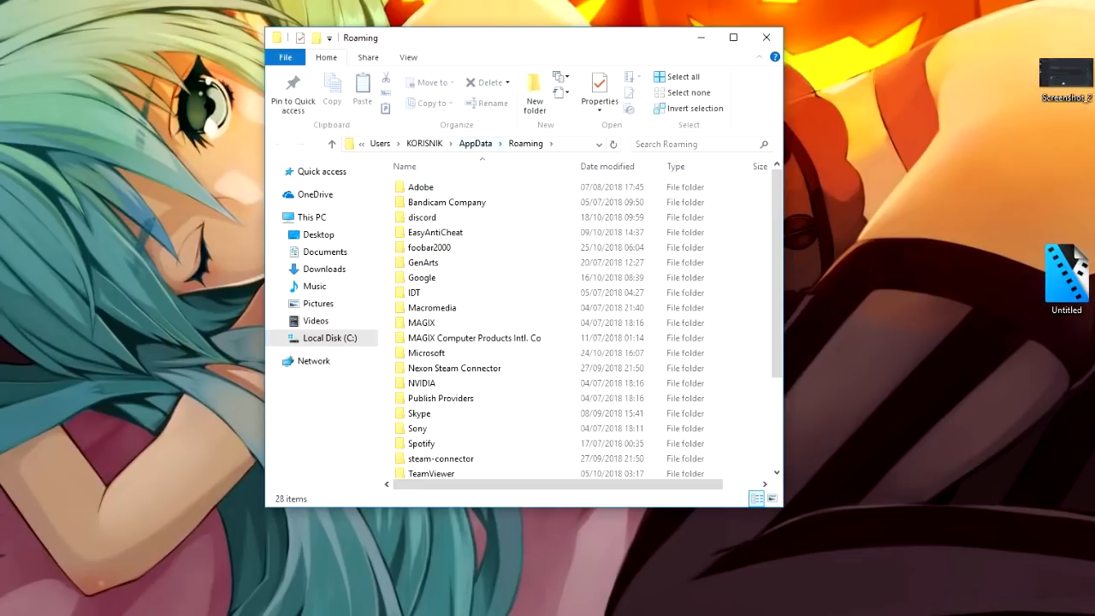
Open the GameUserSettings configuration file from AppData\Local\FortniteGame\Saved\Config\WindowsClient
left_click(476, 143)
double_click(419, 187)
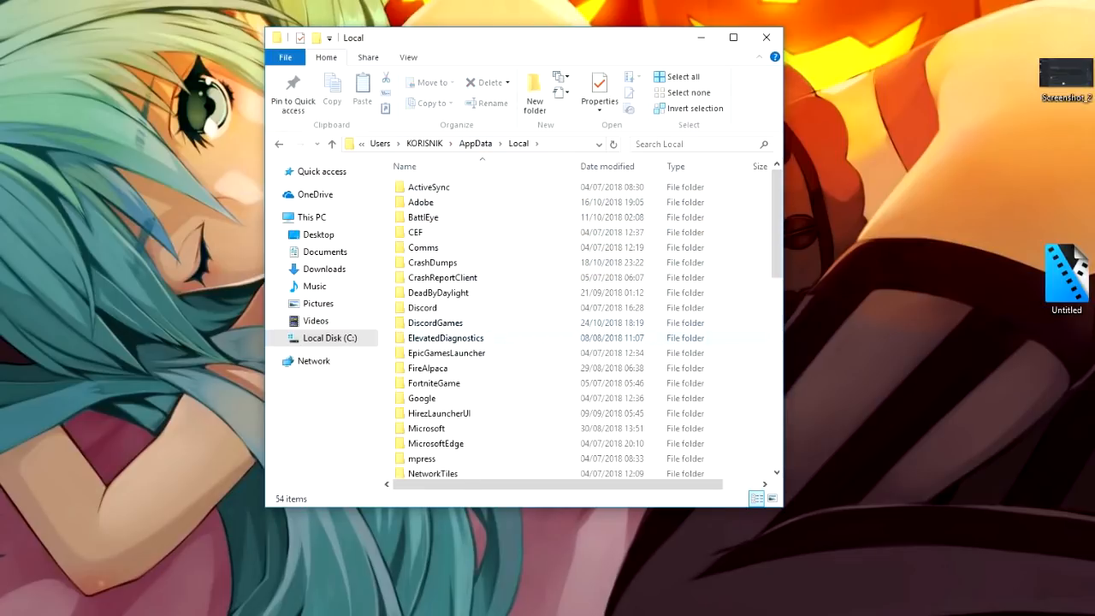
double_click(434, 383)
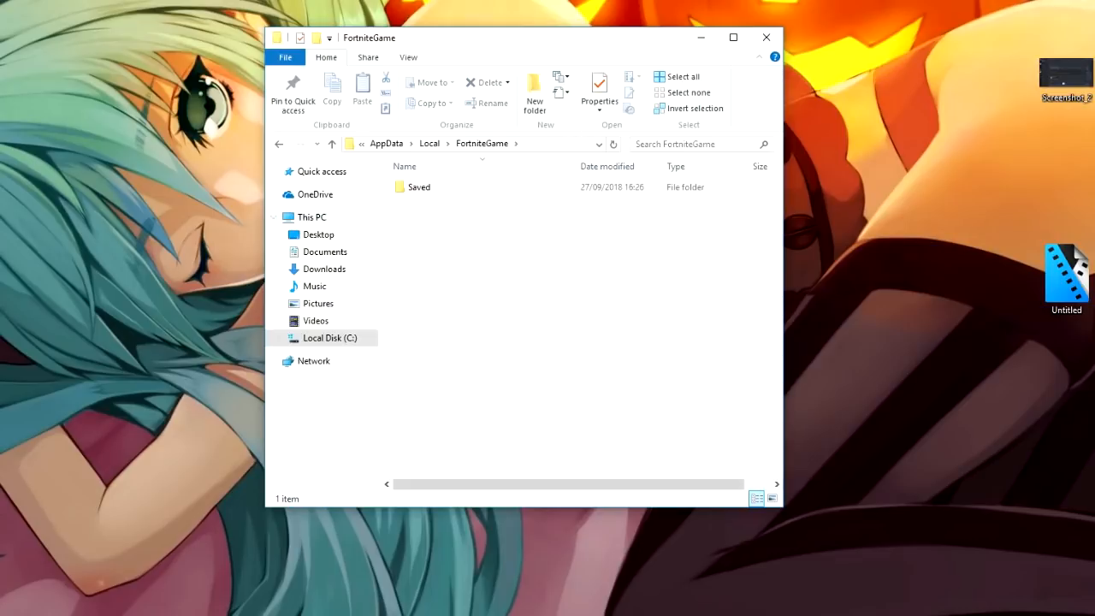
double_click(421, 187)
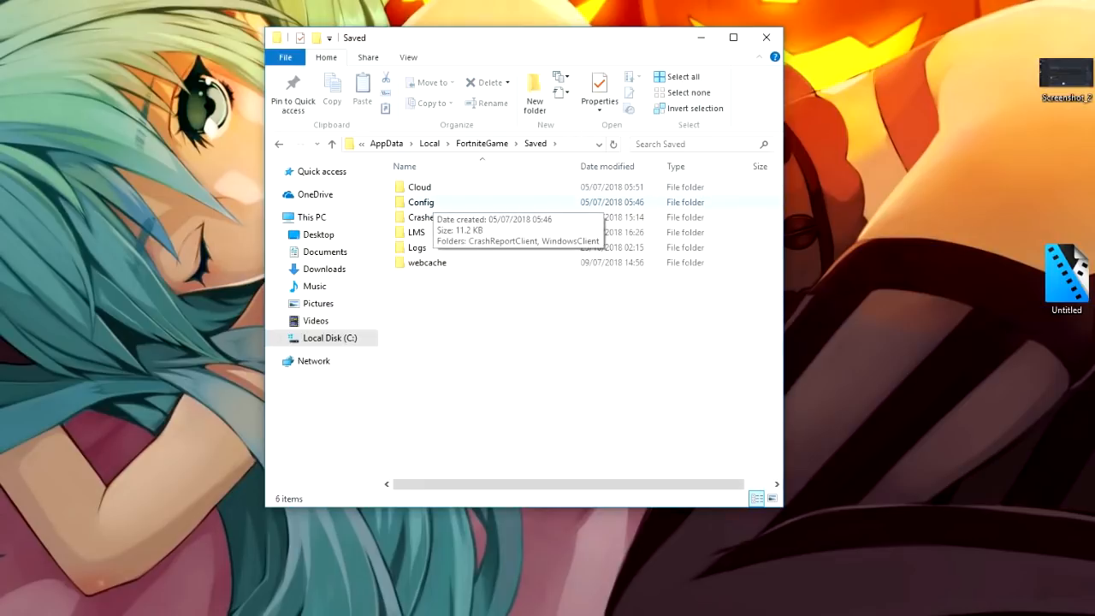
double_click(420, 202)
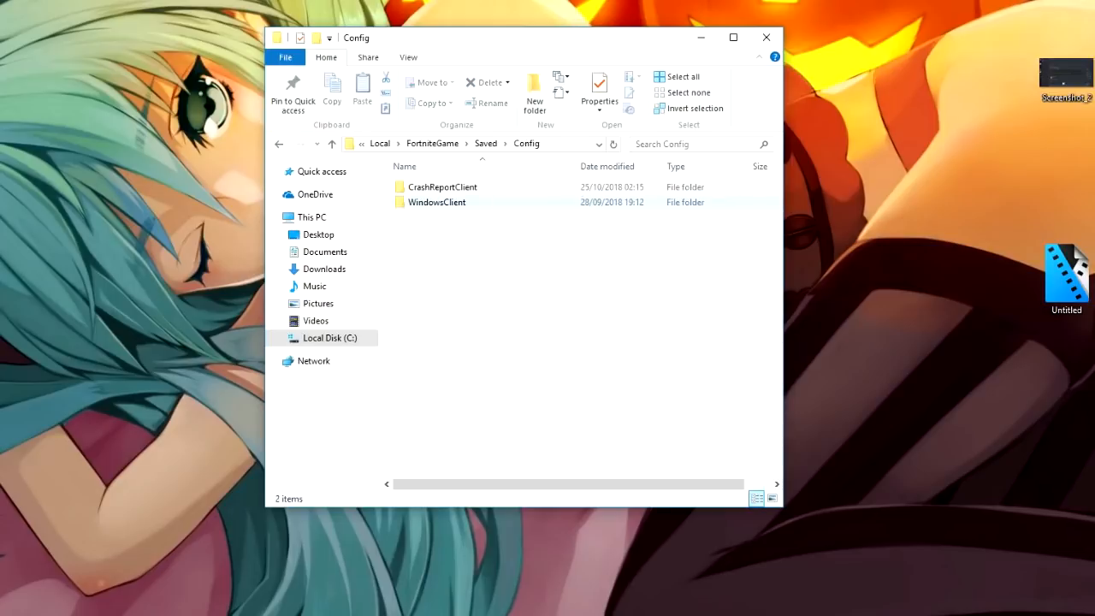
double_click(432, 202)
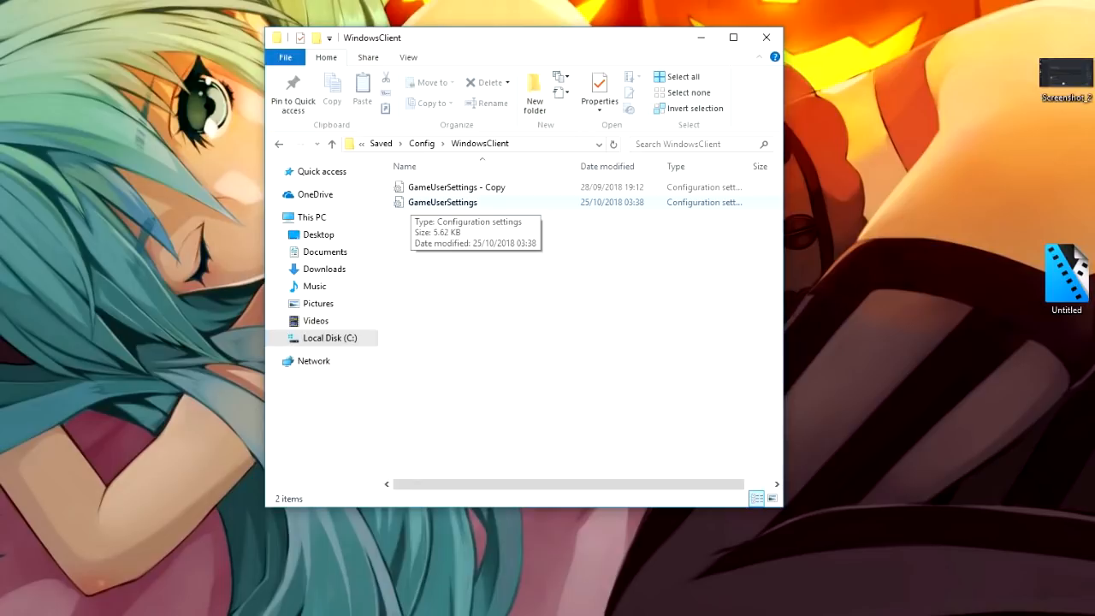
double_click(442, 202)
left_click_drag(400, 103, 294, 16)
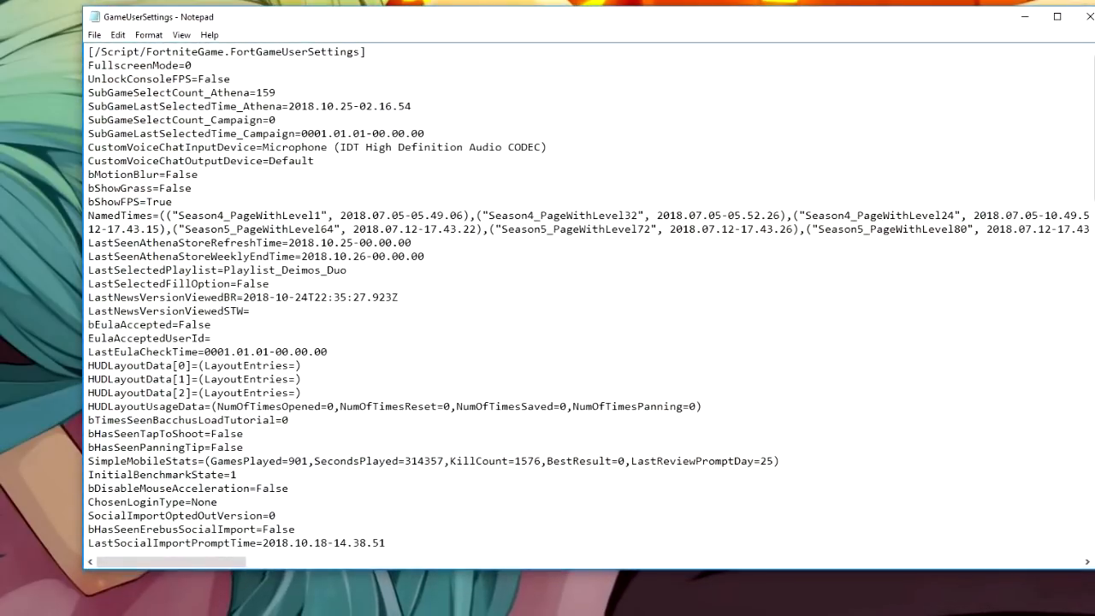
Examine the ResolutionSizeX, ResolutionSizeY, LastUserConfirmedResolutionSizeX and LastUserConfirmedResolutionSizeY lines in GameUserSettings
scroll(547, 300, "down", 6)
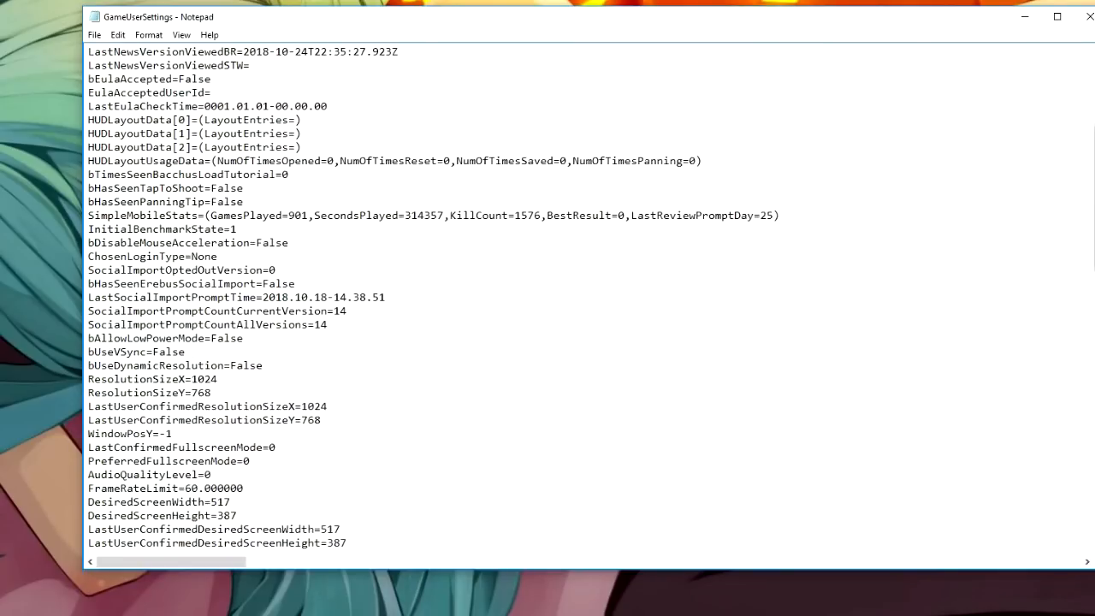
left_click_drag(88, 379, 210, 379)
left_click_drag(88, 393, 185, 393)
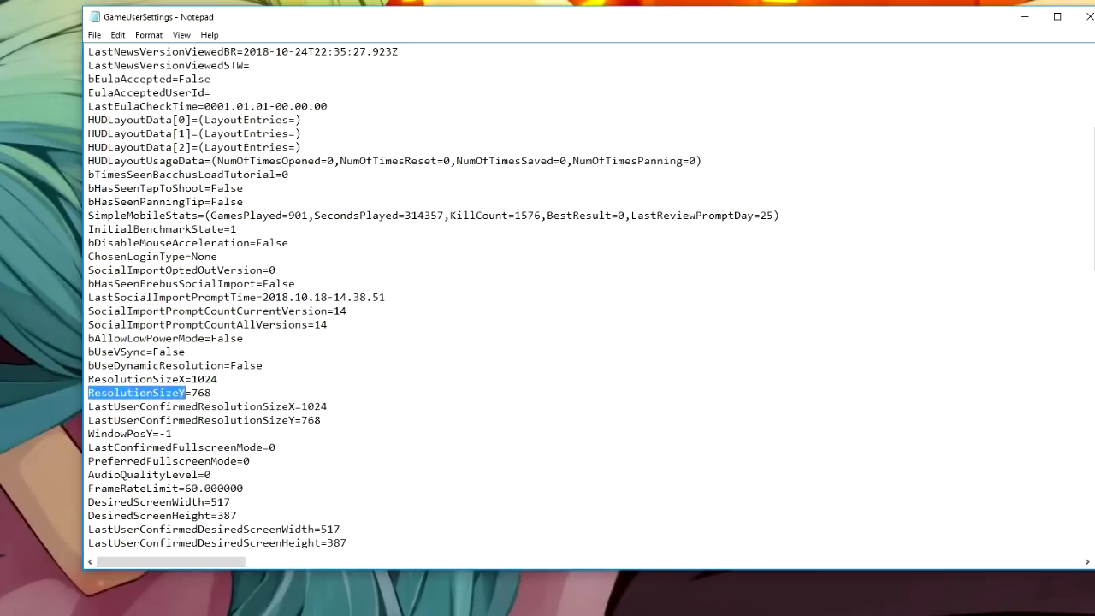
left_click_drag(88, 406, 313, 406)
left_click_drag(206, 406, 127, 420)
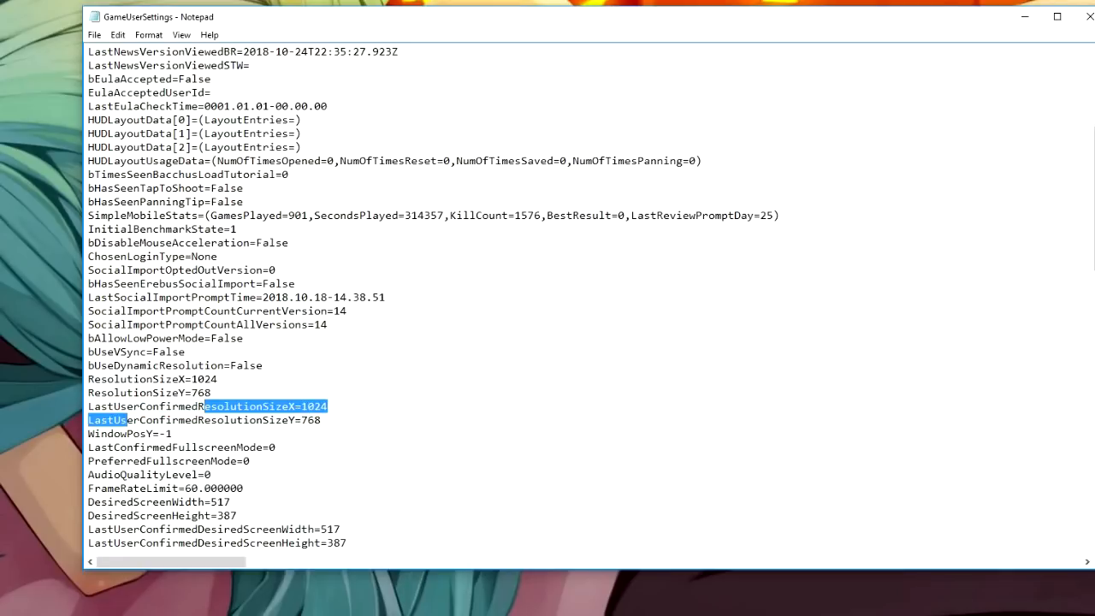
left_click(172, 324)
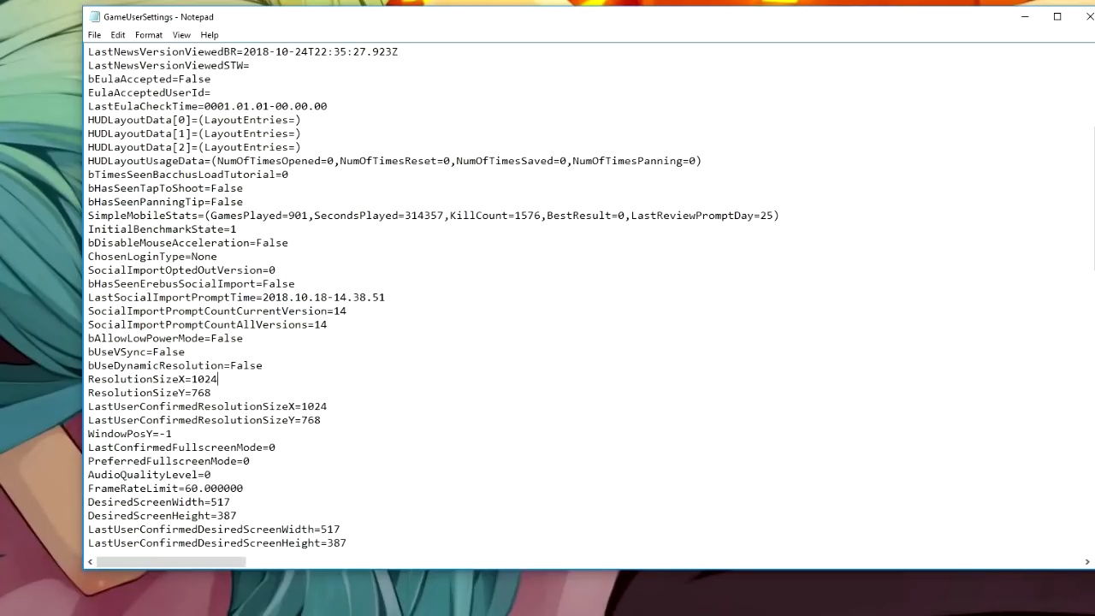
mouse_move(217, 379)
left_mouse_down()
mouse_move(205, 392)
mouse_move(193, 380)
mouse_move(212, 392)
left_mouse_up()
left_click_drag(88, 379, 323, 420)
left_click(324, 420)
left_click_drag(88, 379, 179, 380)
left_click(216, 379)
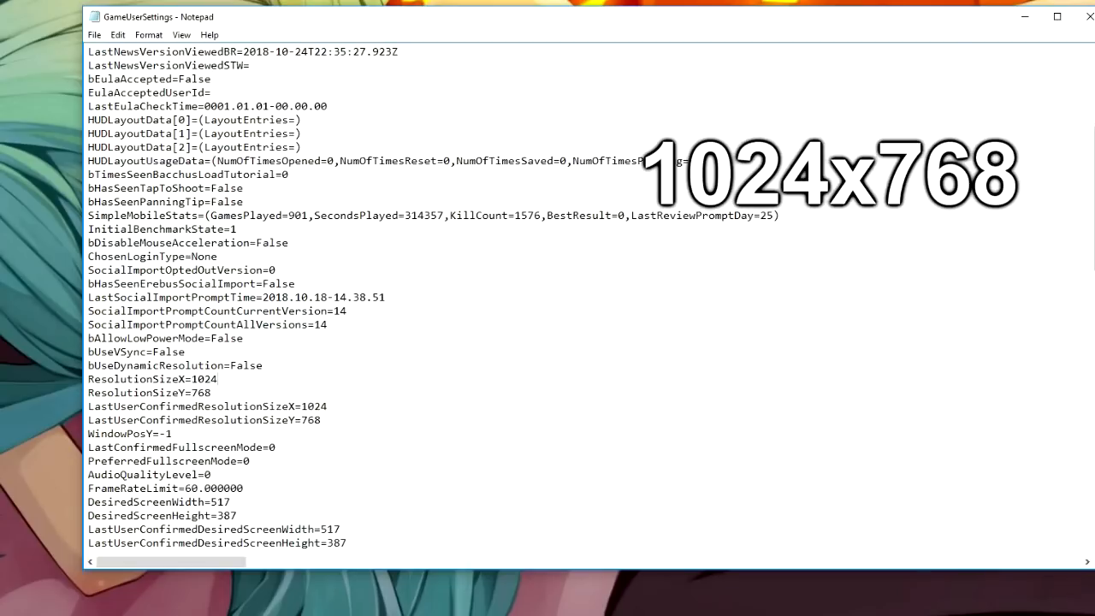
left_click_drag(198, 393, 204, 393)
left_click(204, 393)
left_click_drag(302, 406, 321, 420)
left_click(321, 420)
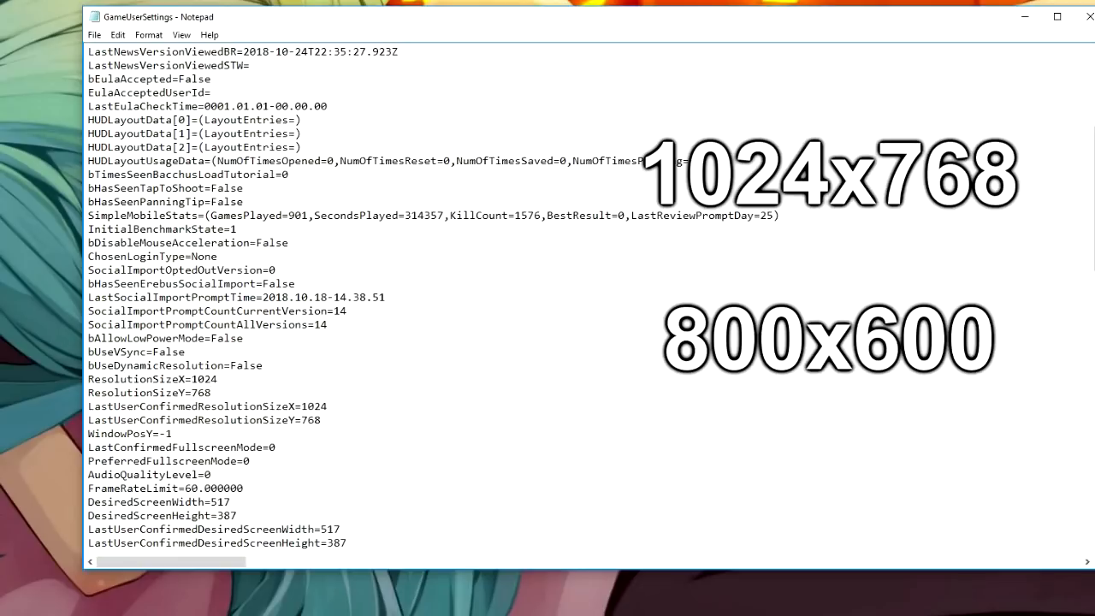
Set ResolutionSizeX and LastUserConfirmedResolutionSizeX to 800, and ResolutionSizeY and LastUserConfirmedResolutionSizeY to 600
left_click_drag(218, 379, 191, 378)
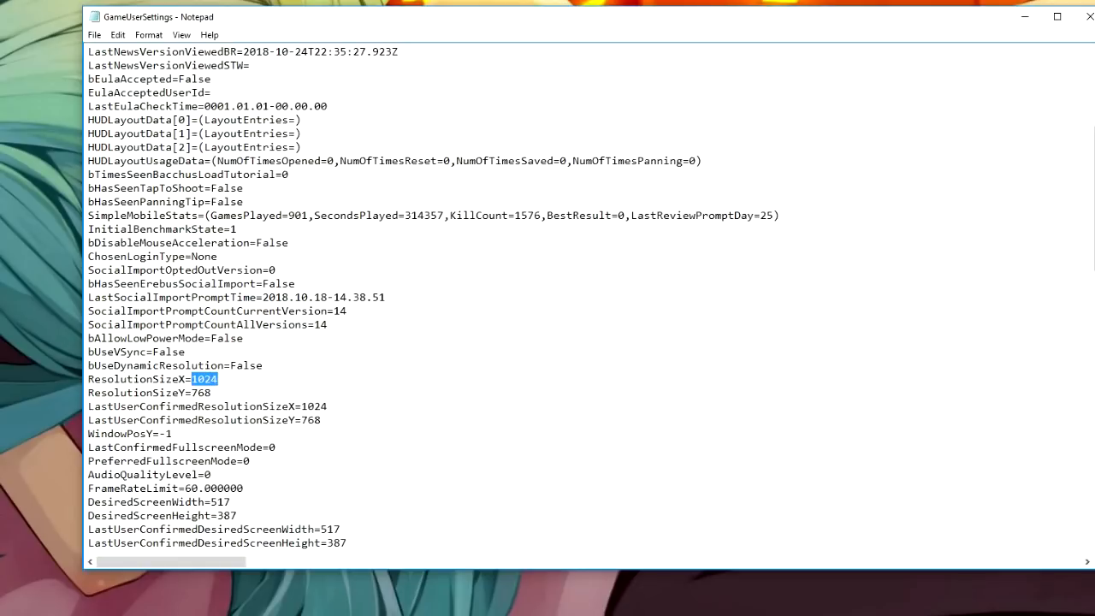
type("800")
left_click_drag(211, 392, 192, 392)
type("600")
left_click_drag(327, 406, 301, 419)
type("800600")
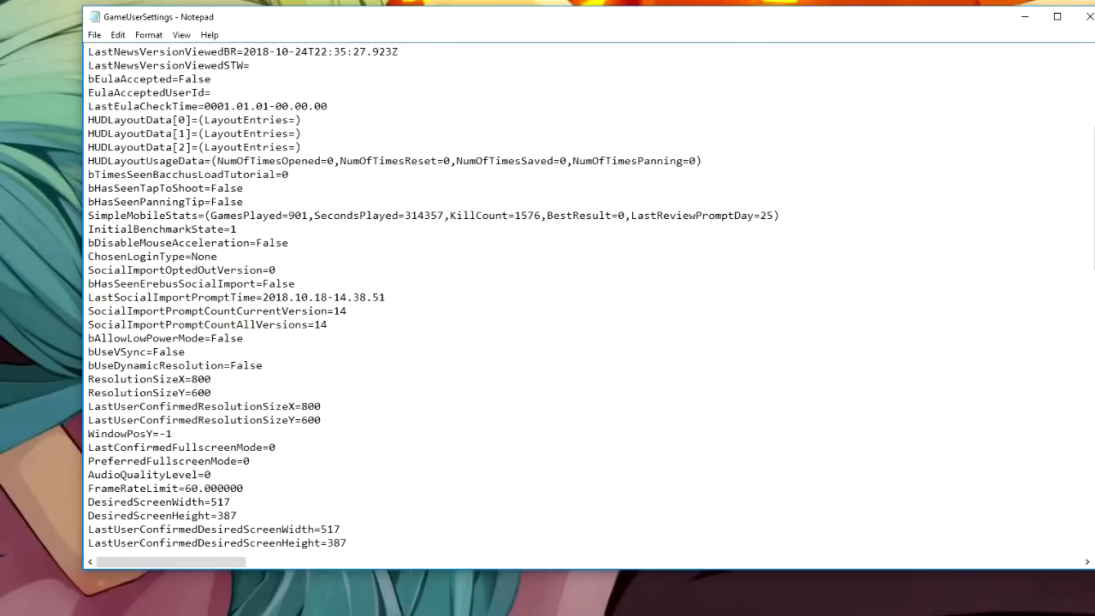
Replace the last digit of the current line's value with 1, and do the same on the line below
key("shift+Left")
type("1")
key("Down")
key("shift+Left")
type("1")
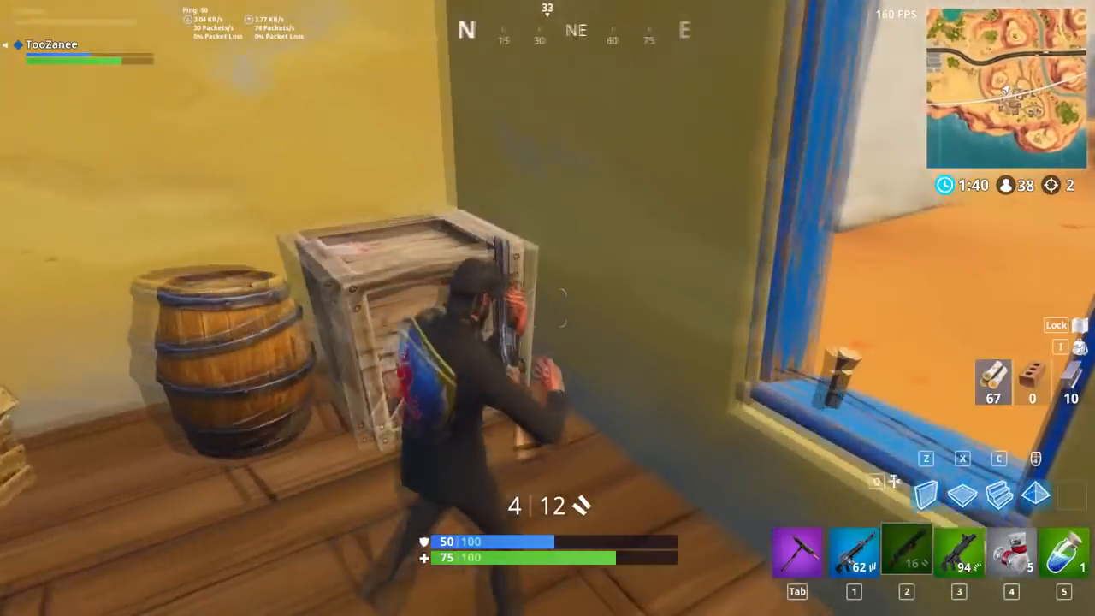
key("Tab")
left_click(548, 308)
key("4")
key("1")
key("Tab")
left_click(548, 308)
left_click(548, 308)
left_click(548, 308)
left_click(547, 308)
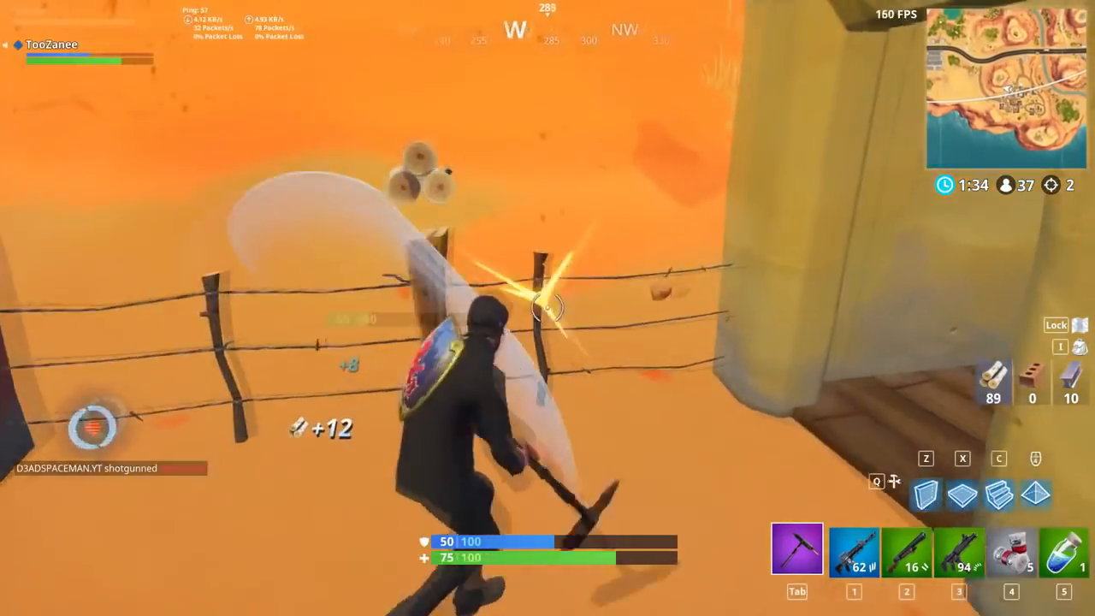
left_click(547, 308)
left_click(547, 308)
key("2")
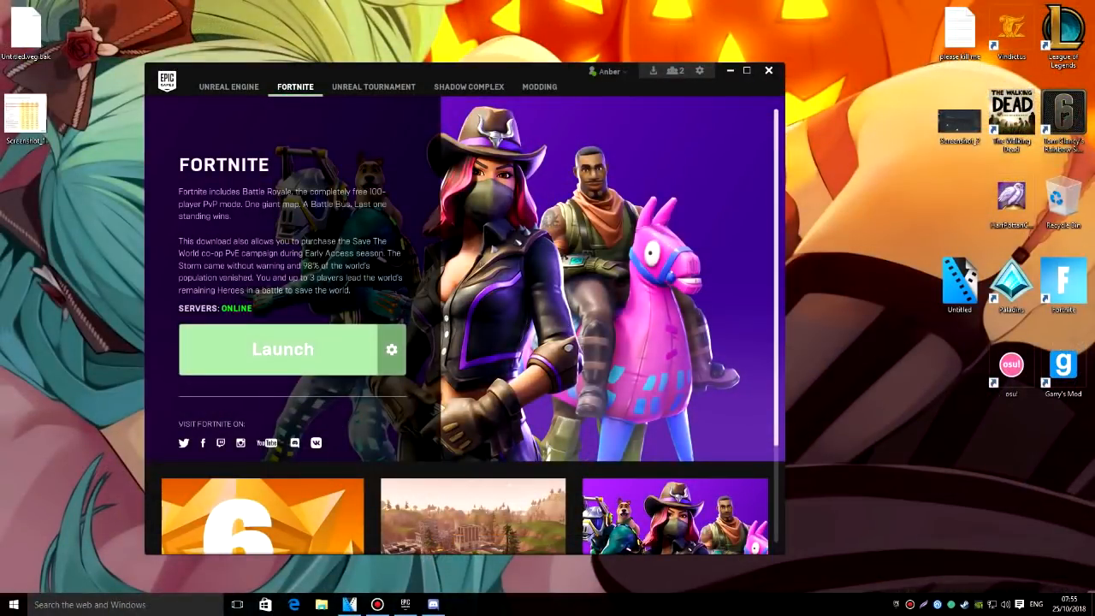
Launch Fortnite from the Epic Games Launcher and exit the launcher while the game is running
left_click(282, 349)
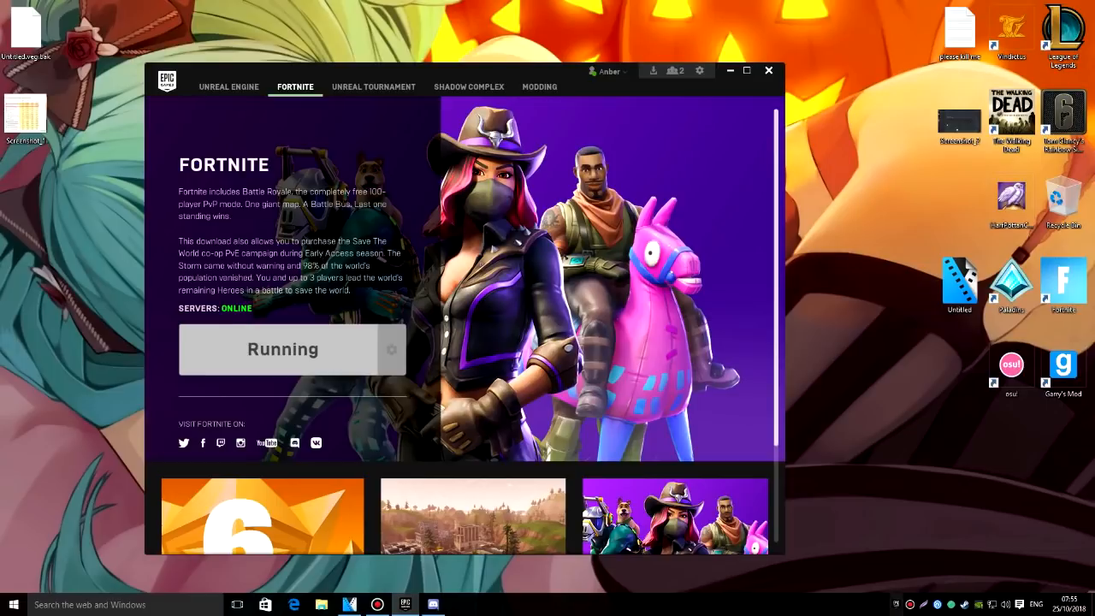
right_click(895, 604)
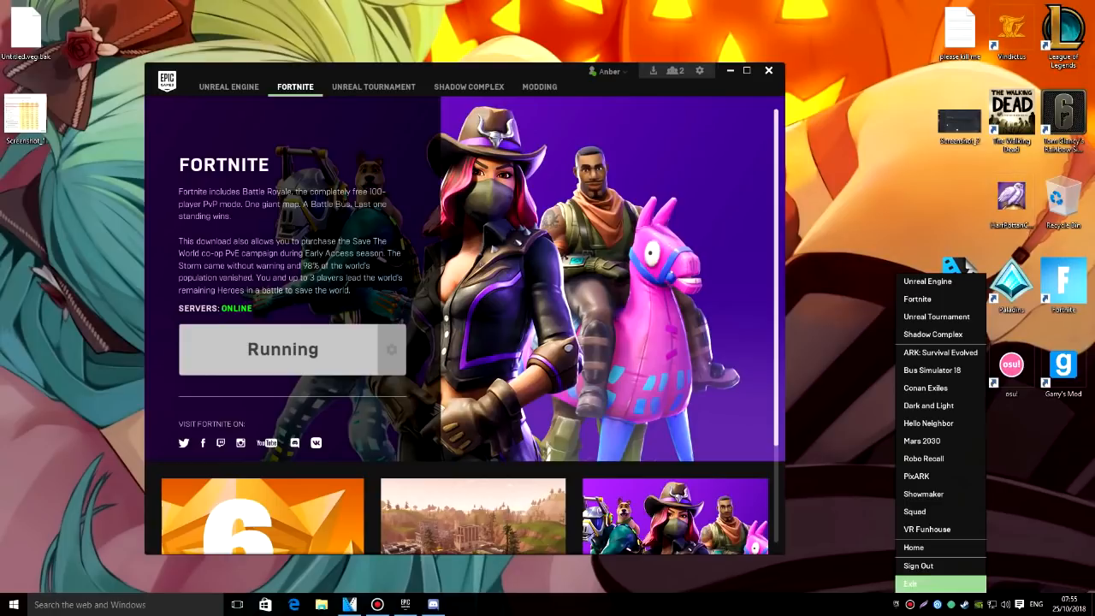
left_click(924, 584)
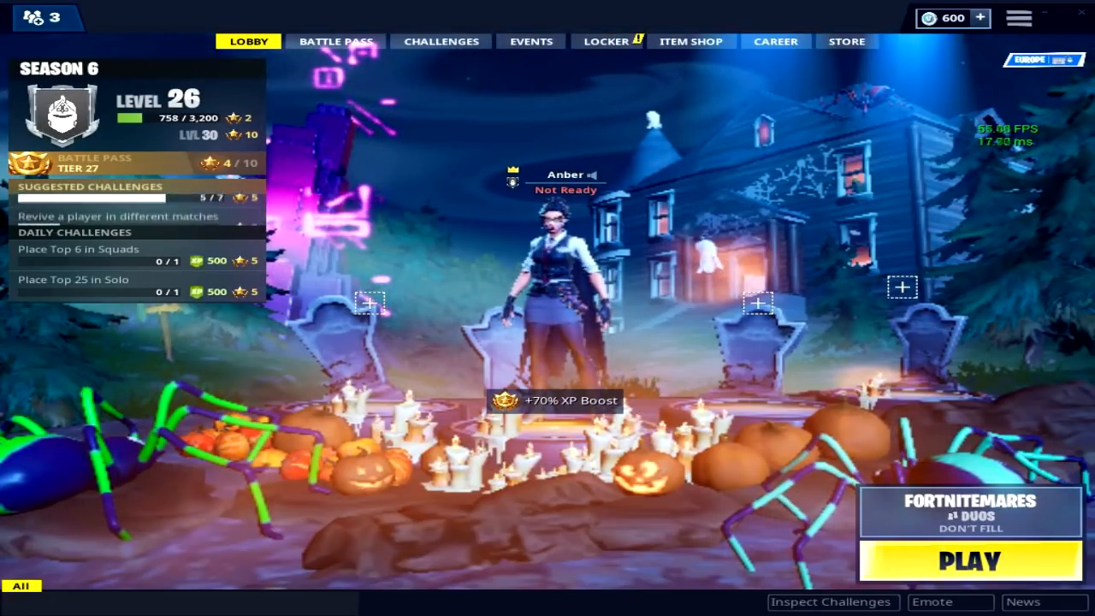
Lower Fortnite's 3D Resolution to 480 x 360 (33.3%) in the video settings and return to the lobby
left_click(1019, 18)
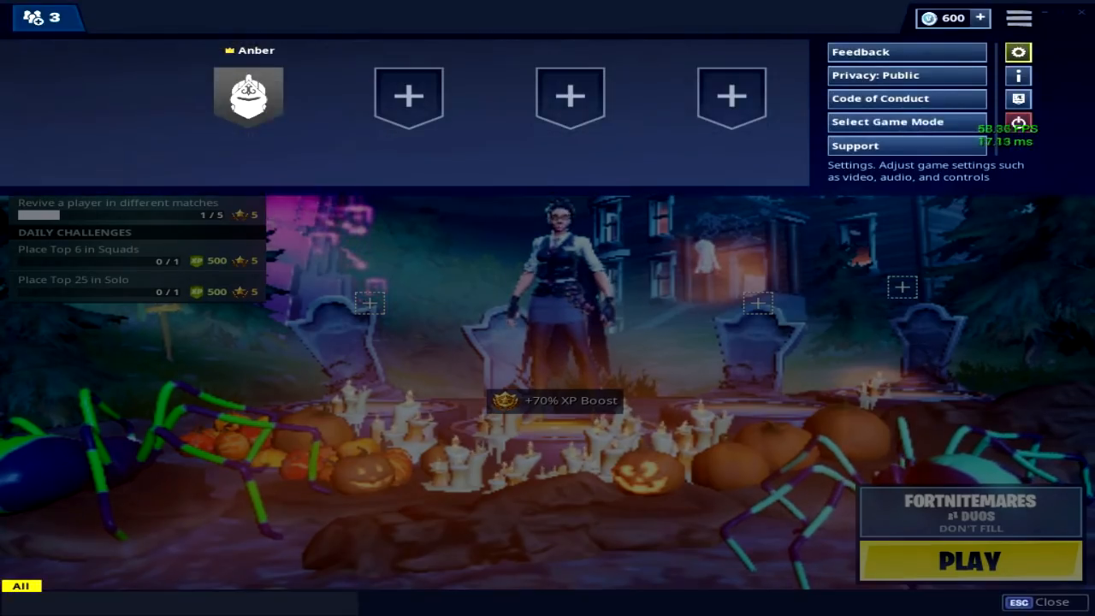
left_click(1018, 52)
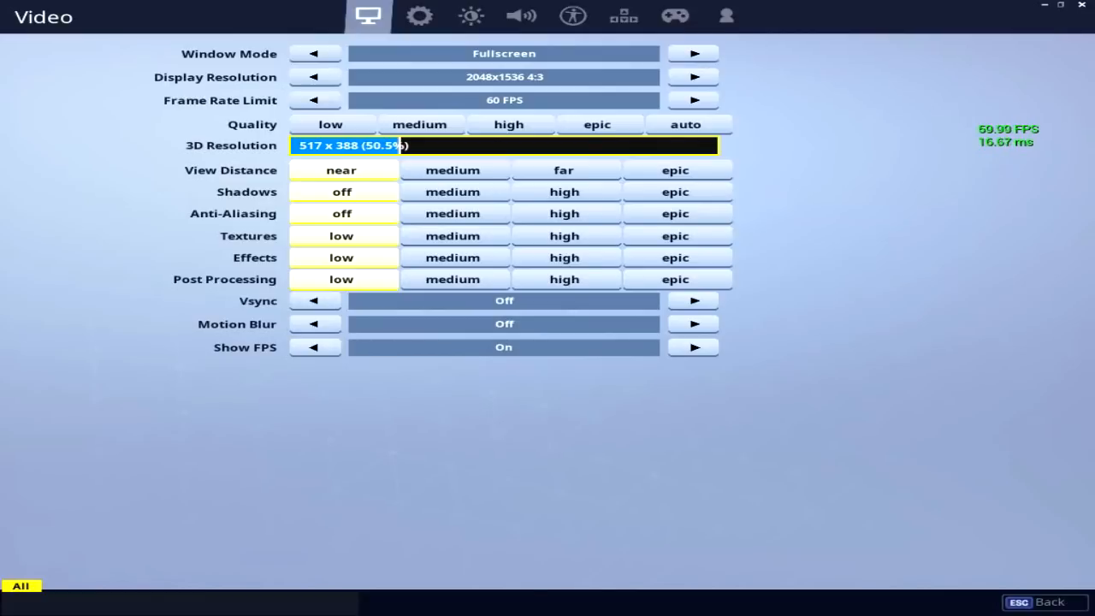
left_click_drag(400, 146, 285, 146)
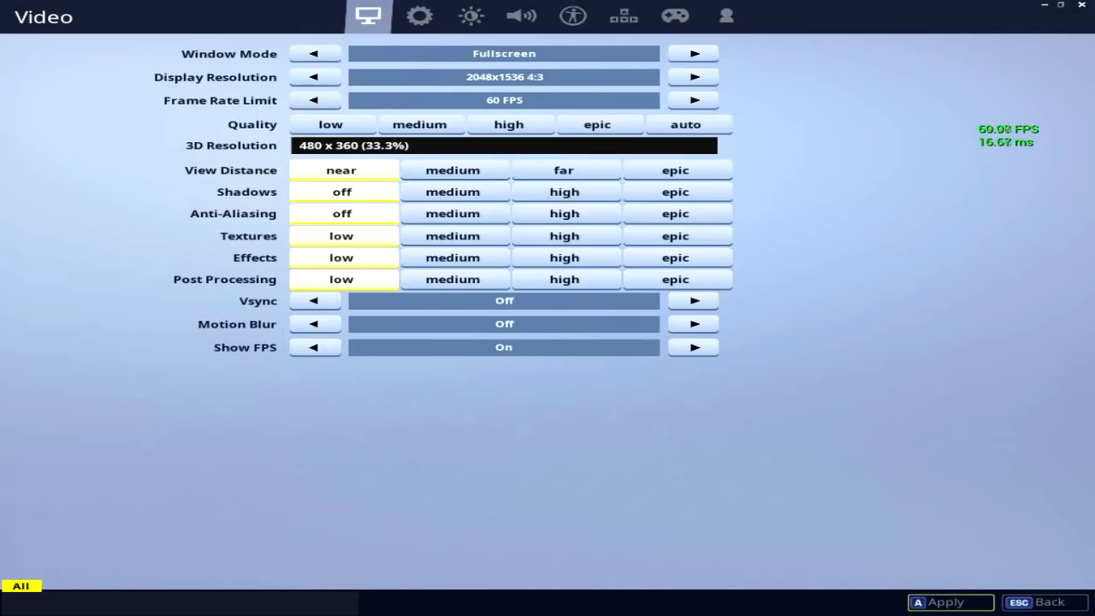
left_click(1045, 602)
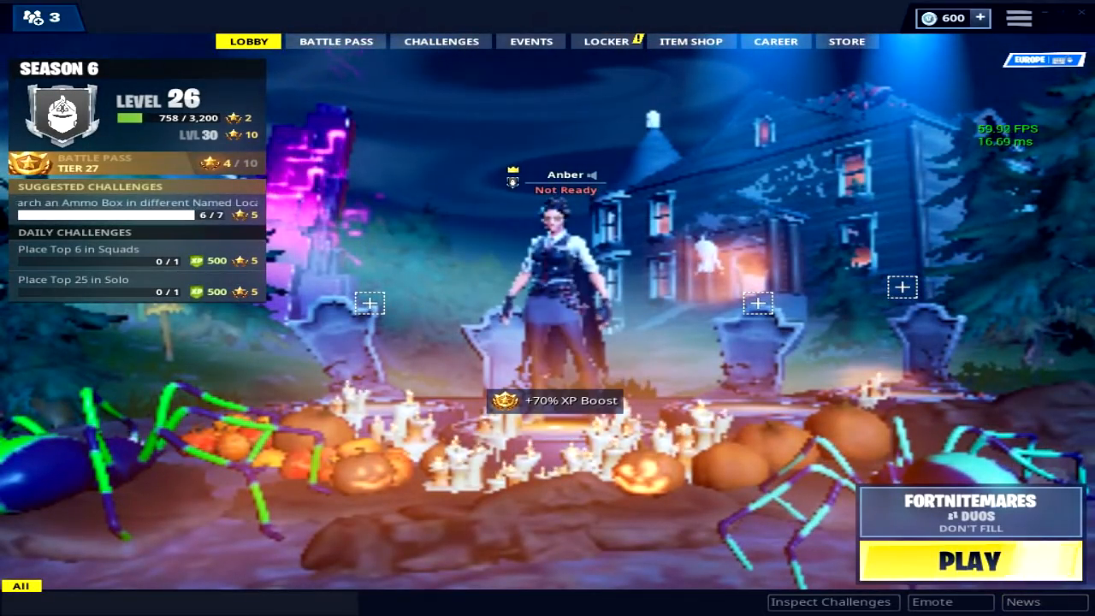
Raise the 3D Resolution to about 823 x 617 (80.3%), apply it and return to the lobby
key("Escape")
left_click(1019, 52)
left_click_drag(302, 145, 557, 146)
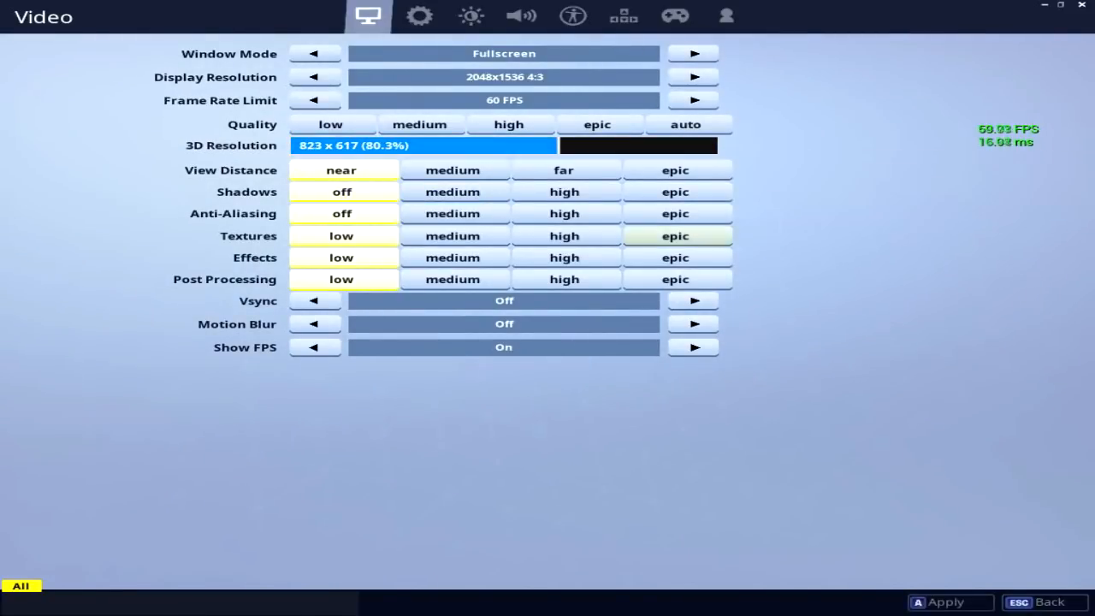
key("a")
key("Escape")
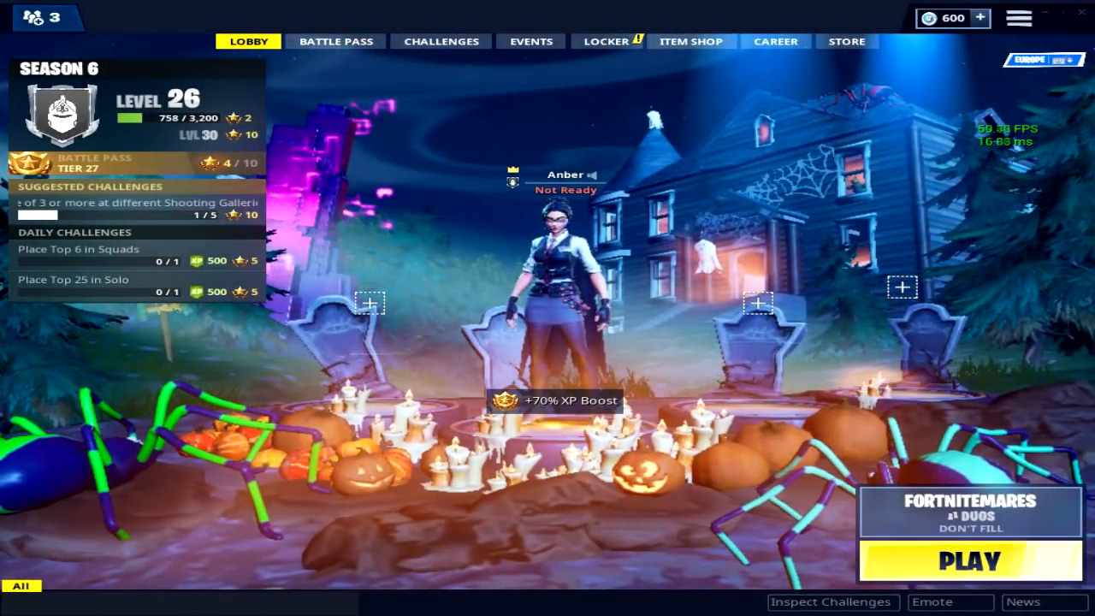
Set the 3D Resolution to 704 x 528 (68.8%), apply it and return to the lobby
left_click(1019, 18)
left_click(1019, 52)
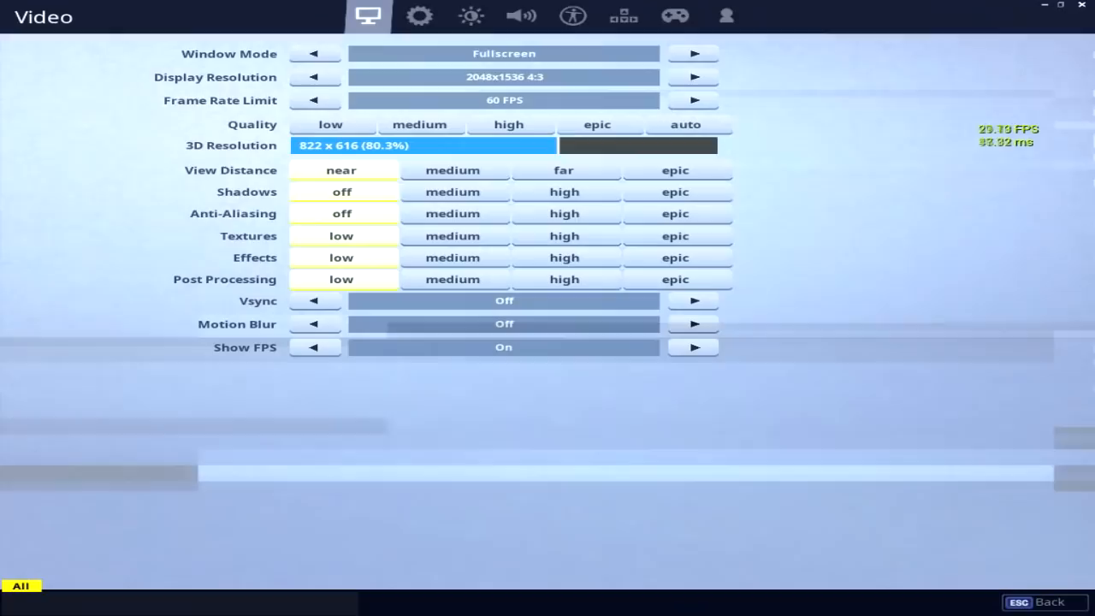
left_click_drag(557, 146, 465, 146)
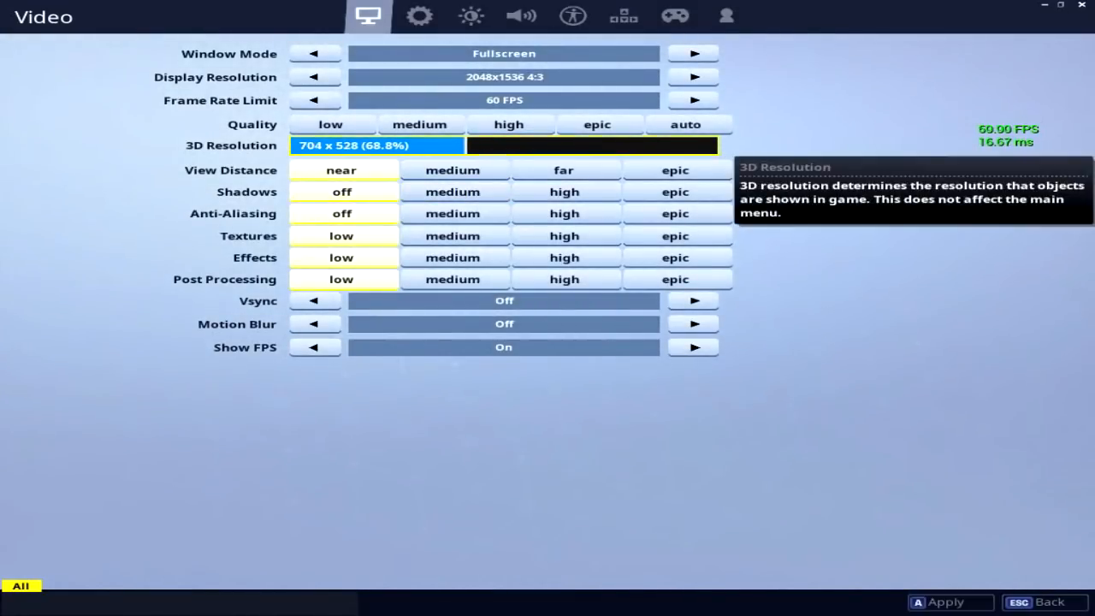
key("a")
key("Escape")
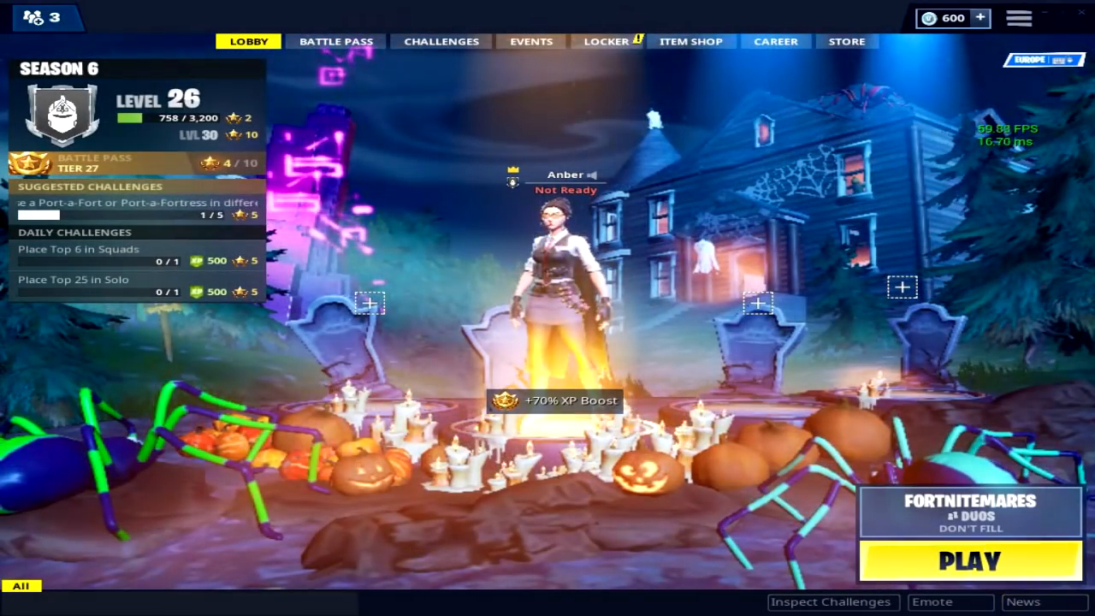